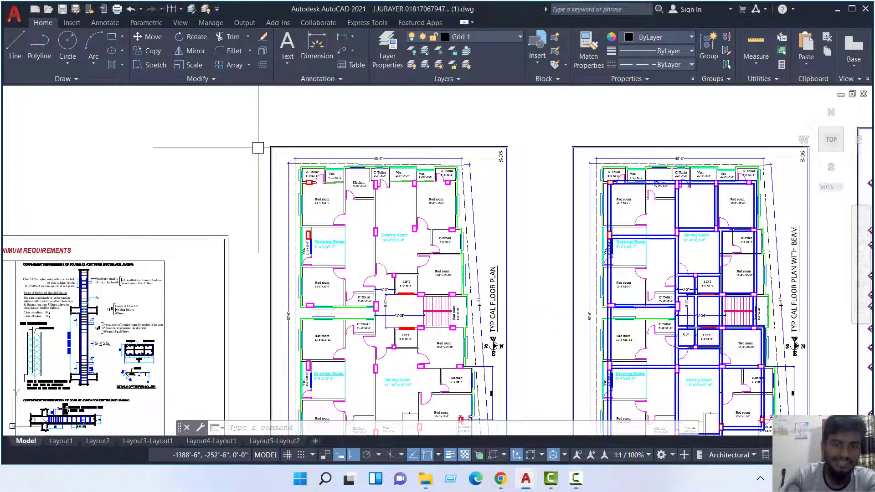
Draw the first small column rectangle with RECTANG in the empty area above the sheets
scroll(338, 170, "up", 4)
scroll(268, 204, "up", 2)
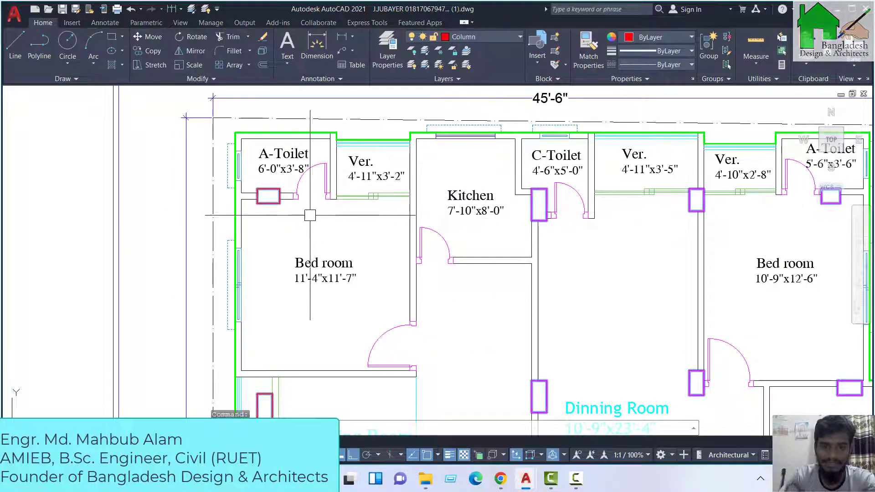
scroll(278, 196, "down", 2)
scroll(280, 196, "down", 2)
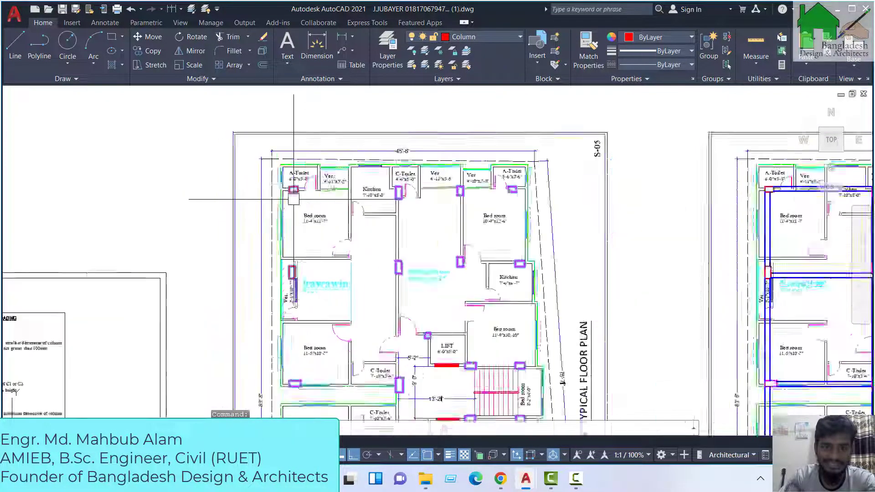
scroll(319, 192, "up", 2)
scroll(466, 199, "up", 2)
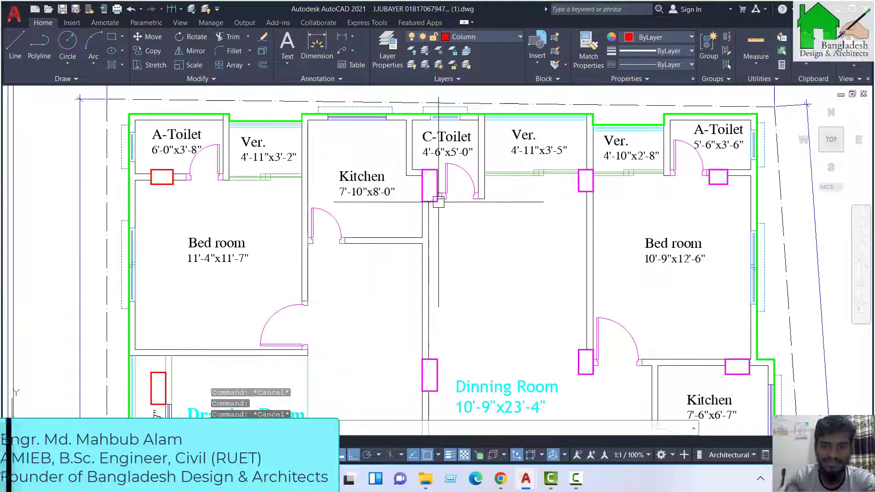
scroll(559, 219, "down", 3)
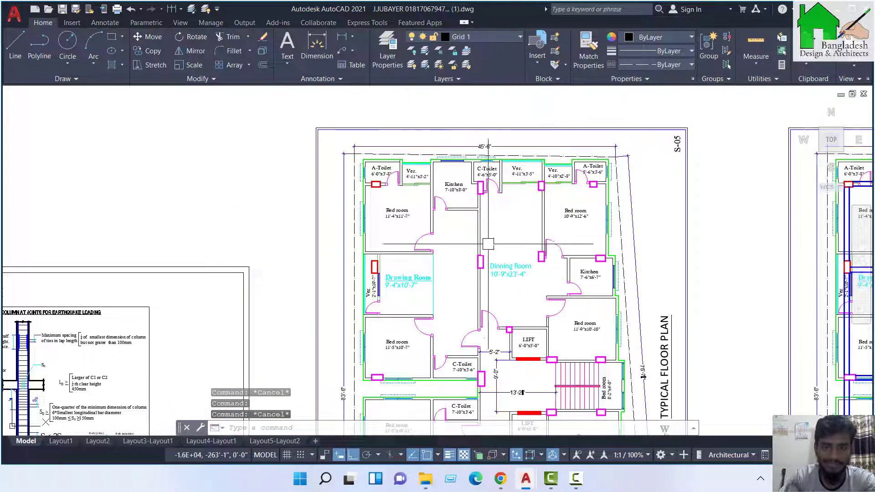
scroll(540, 210, "down", 2)
scroll(495, 229, "down", 3)
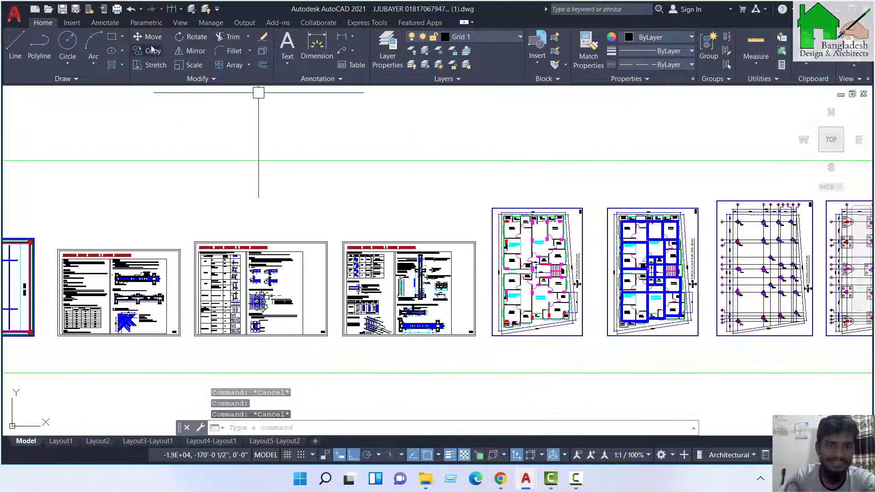
left_click(112, 36)
scroll(396, 187, "up", 4)
left_click(370, 175)
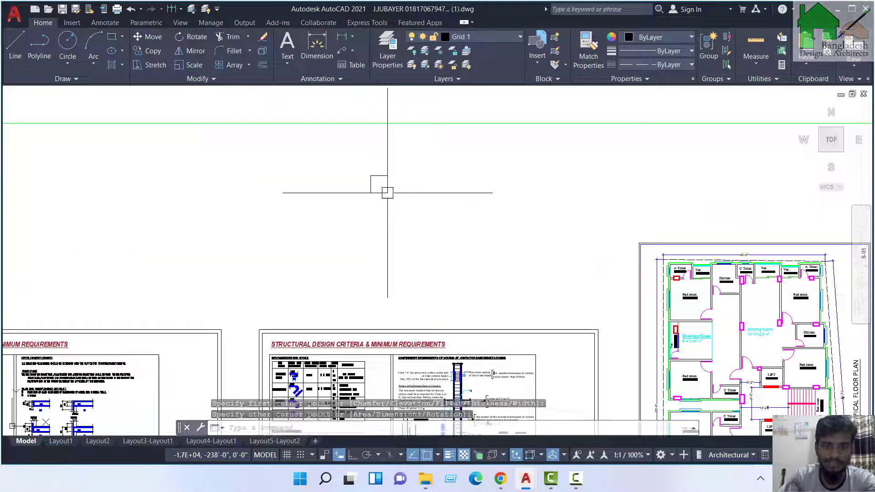
right_click(455, 180)
key("Escape")
right_click(456, 183)
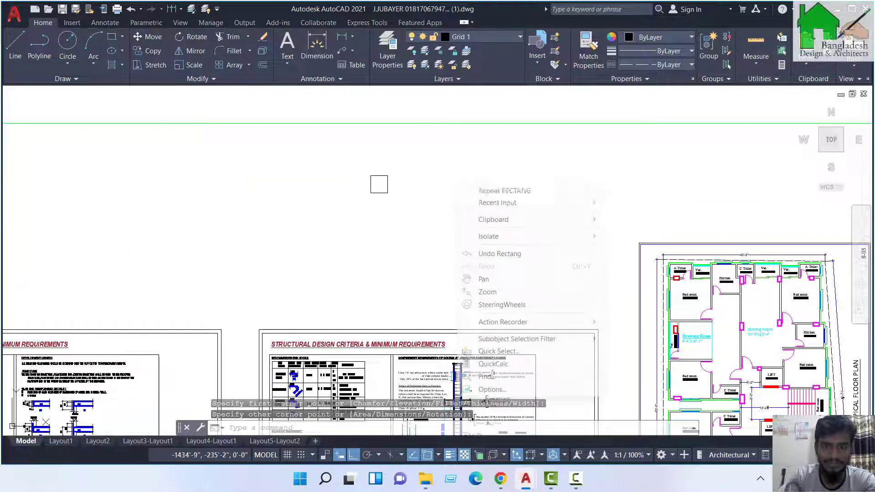
left_click(483, 192)
Draw the second, the narrow third and the tall fourth column rectangles
left_click(462, 165)
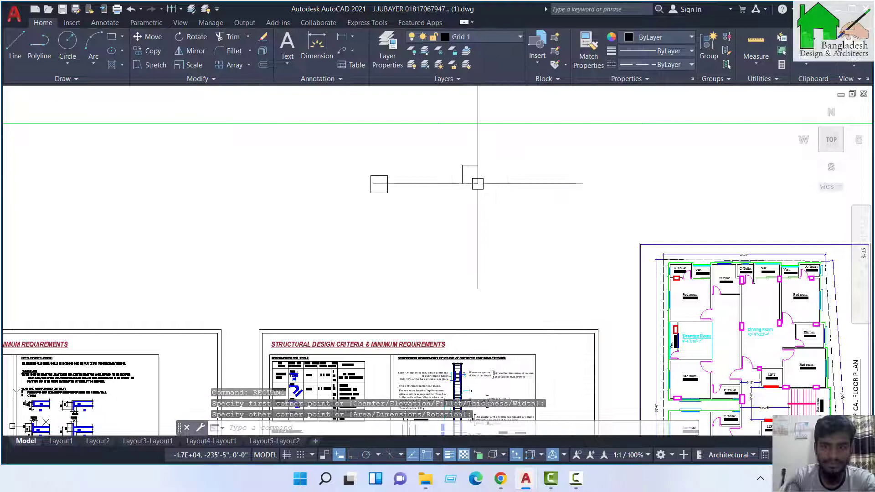
right_click(532, 176)
left_click(549, 182)
left_click(553, 195)
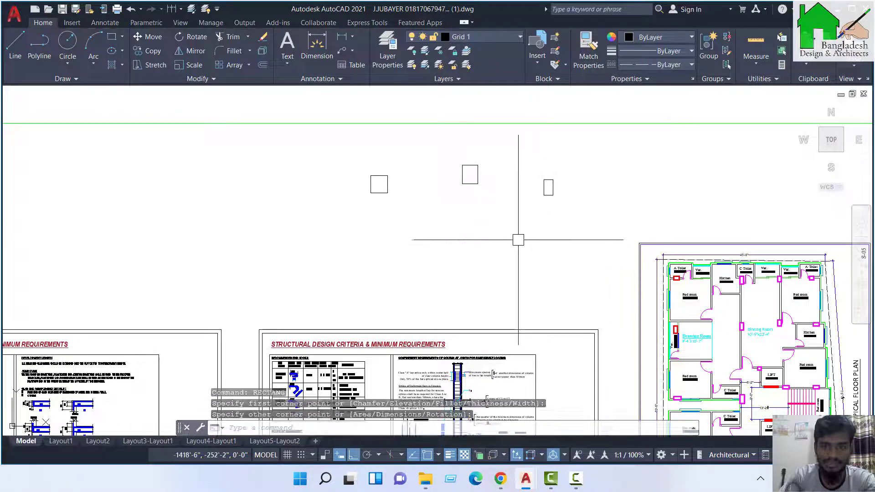
right_click(522, 239)
left_click(536, 246)
left_click(534, 260)
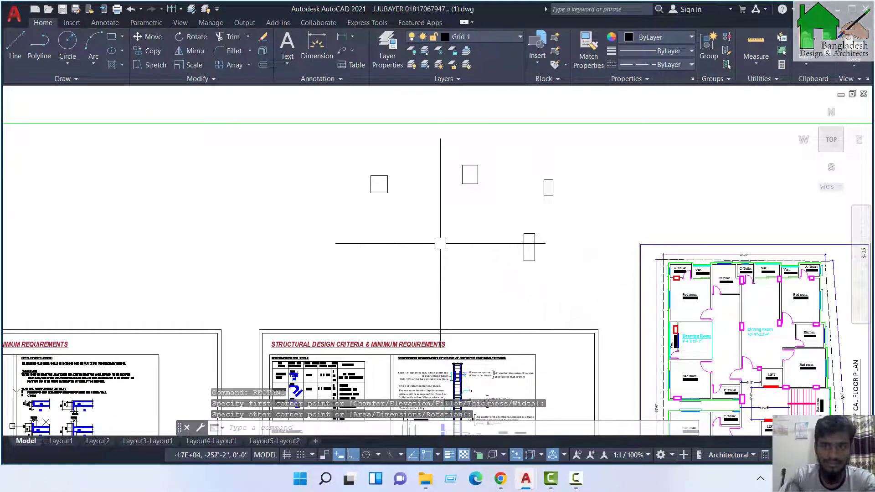
Draw the fifth column rectangle, then crossing-select all five rectangles
right_click(440, 242)
left_click(508, 250)
left_click(433, 232)
left_click(448, 253)
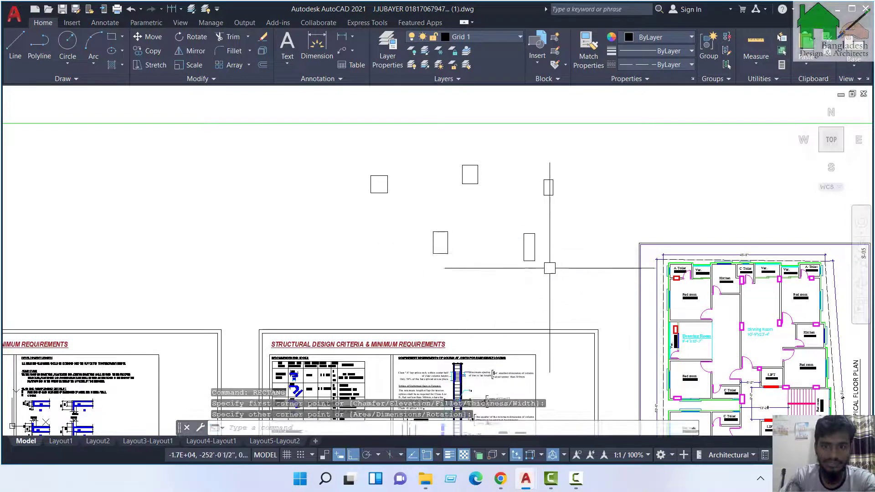
left_click(582, 283)
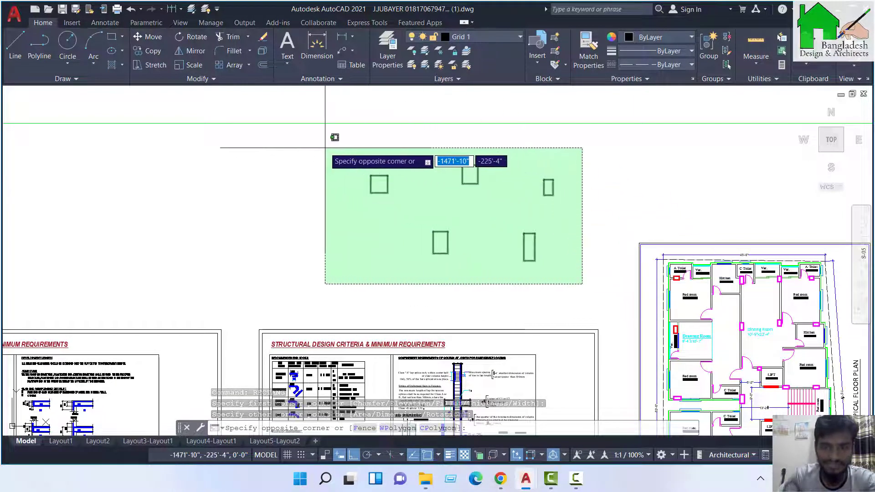
left_click(325, 148)
type("B")
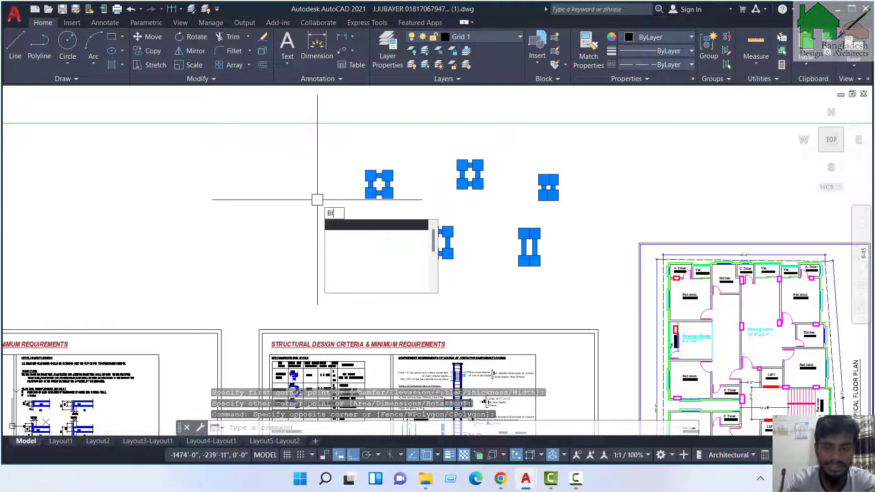
Make the five selected rectangles a block named Column, declining to redefine the existing one
type("ock")
key("Return")
type("Column")
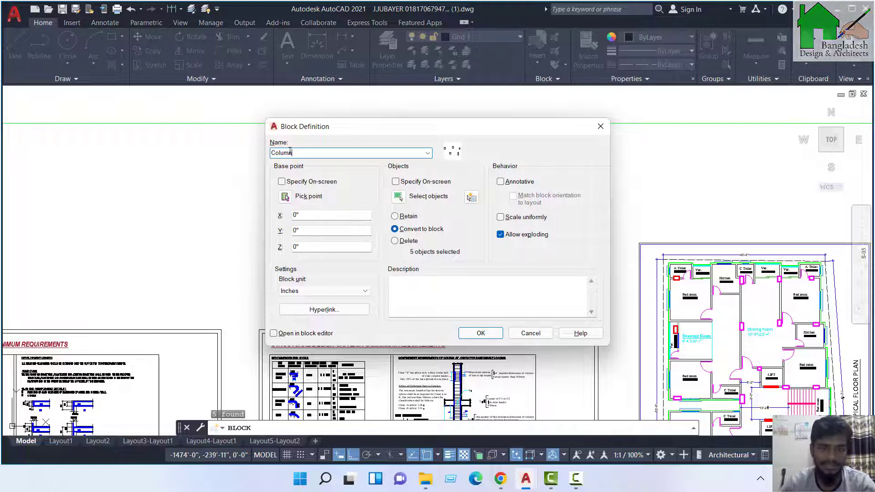
left_click(465, 333)
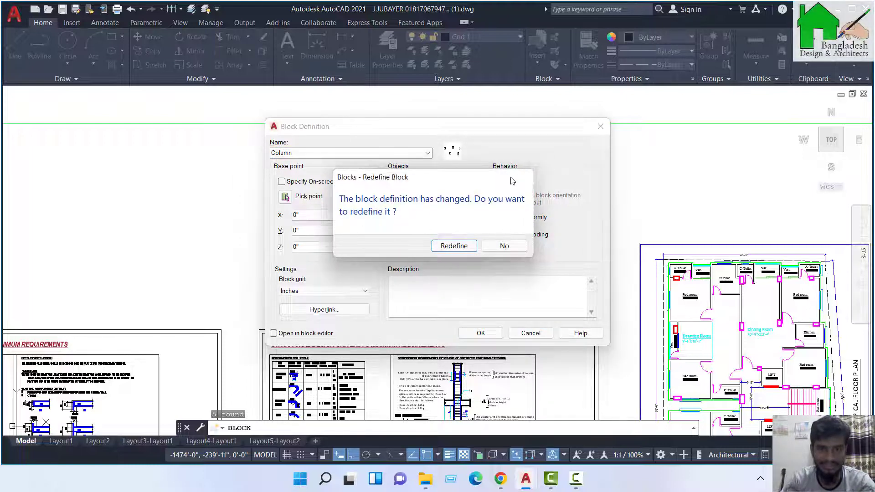
left_click(495, 247)
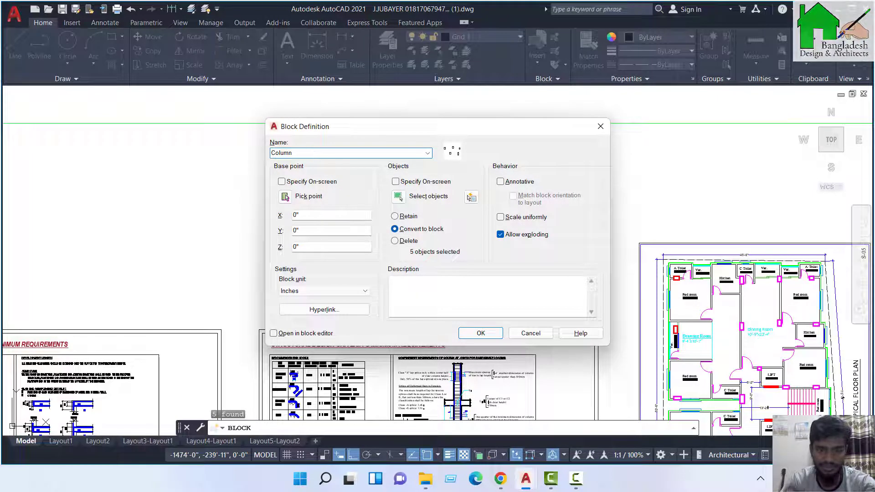
left_click(481, 333)
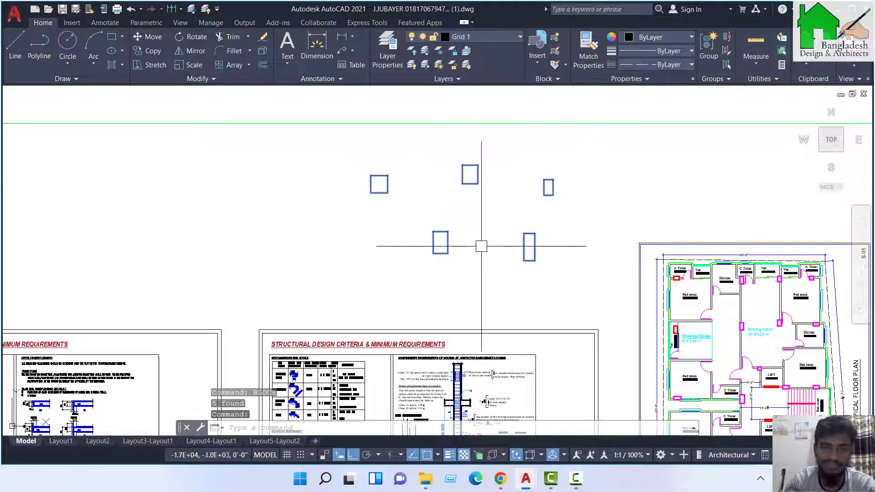
key("Escape")
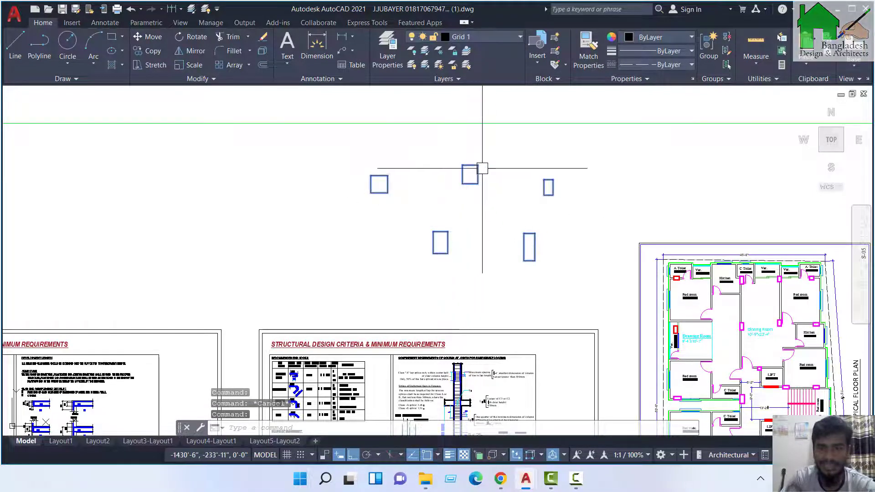
key("Escape")
scroll(480, 226, "down", 2)
scroll(664, 251, "up", 2)
scroll(664, 252, "up", 5)
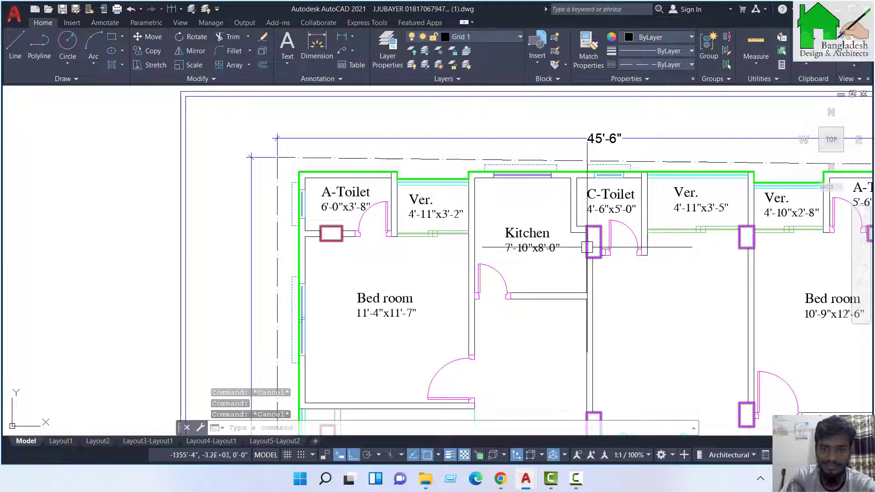
scroll(412, 253, "down", 2)
scroll(387, 252, "up", 2)
scroll(304, 248, "up", 2)
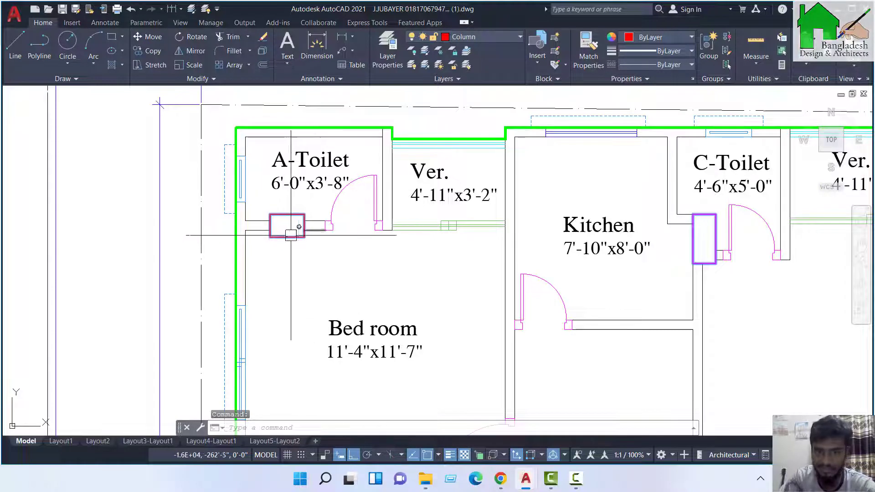
scroll(291, 235, "down", 5)
scroll(314, 214, "down", 2)
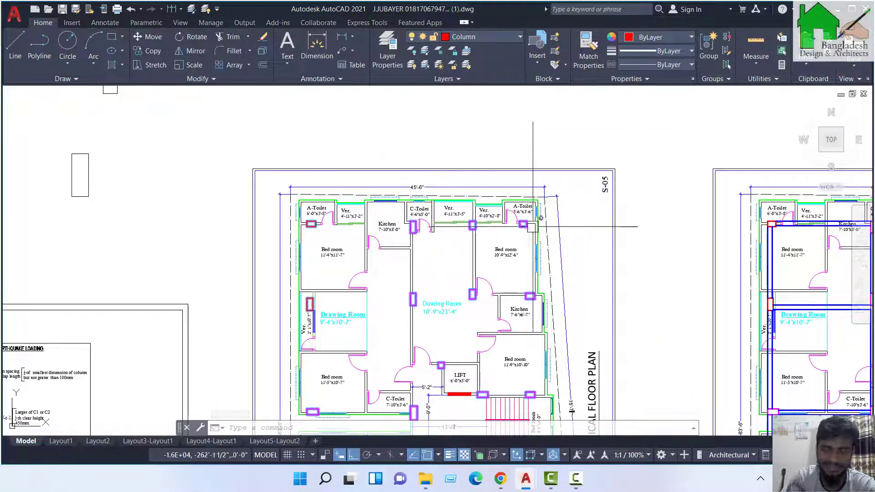
Copy the floor plan's column rectangles below the row of sheets and zoom in on them
left_click(153, 51)
scroll(435, 162, "down", 4)
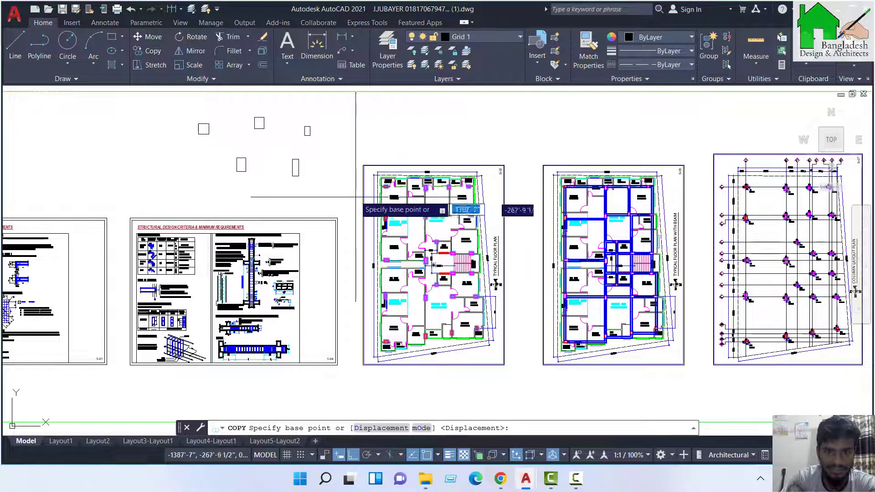
left_click(387, 186)
scroll(371, 306, "down", 3)
scroll(376, 313, "up", 2)
scroll(394, 279, "down", 3)
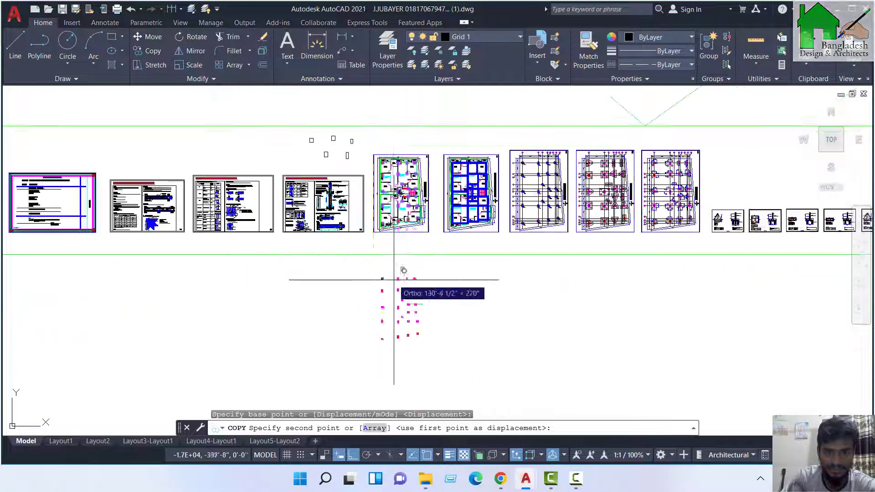
left_click(394, 271)
scroll(456, 228, "down", 2)
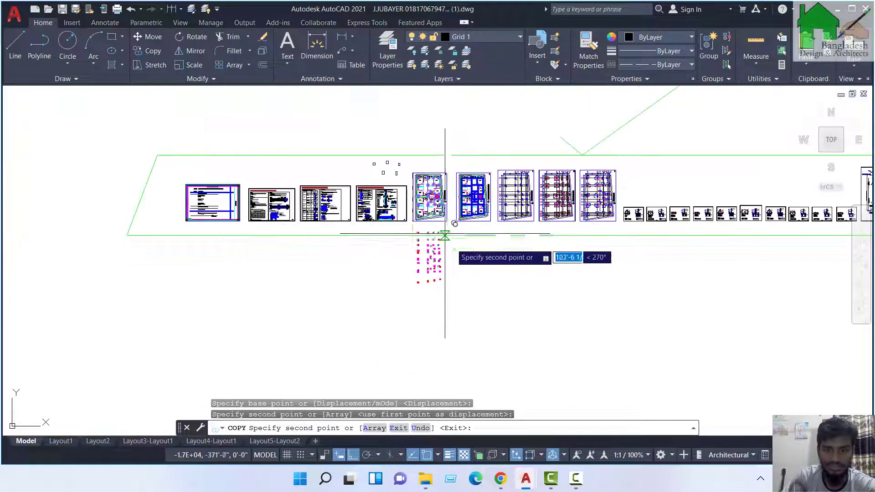
scroll(451, 255, "up", 2)
key("Escape")
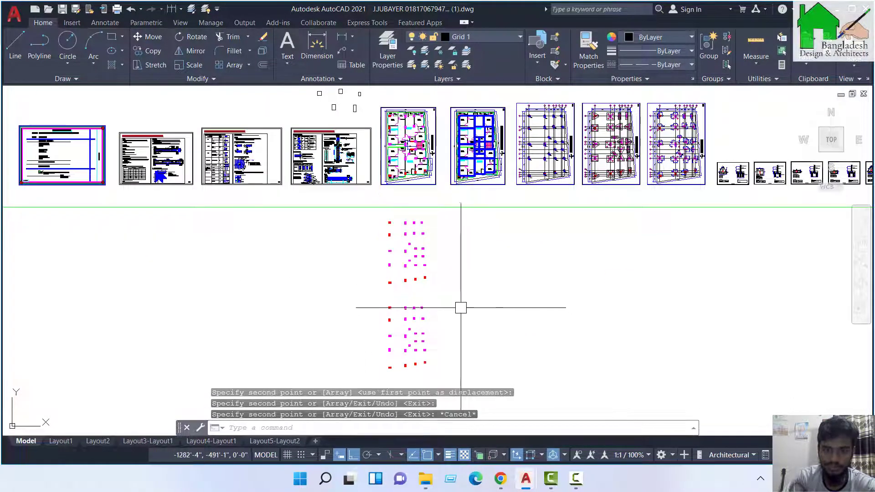
scroll(441, 302, "down", 2)
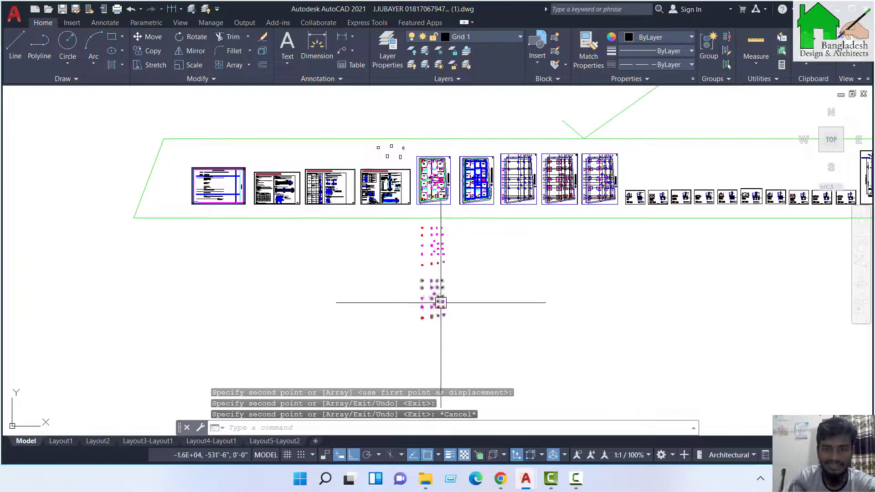
scroll(440, 302, "up", 3)
scroll(409, 186, "up", 2)
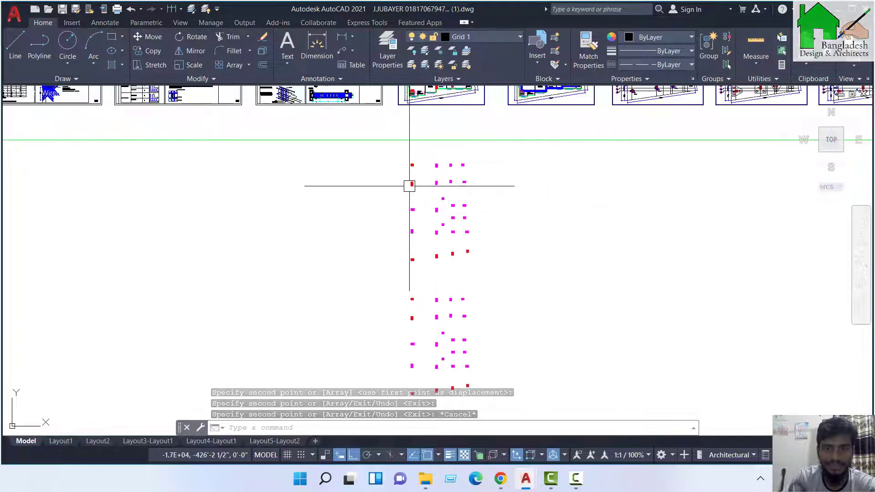
scroll(410, 164, "up", 3)
scroll(414, 163, "up", 2)
scroll(512, 246, "down", 2)
scroll(492, 202, "up", 2)
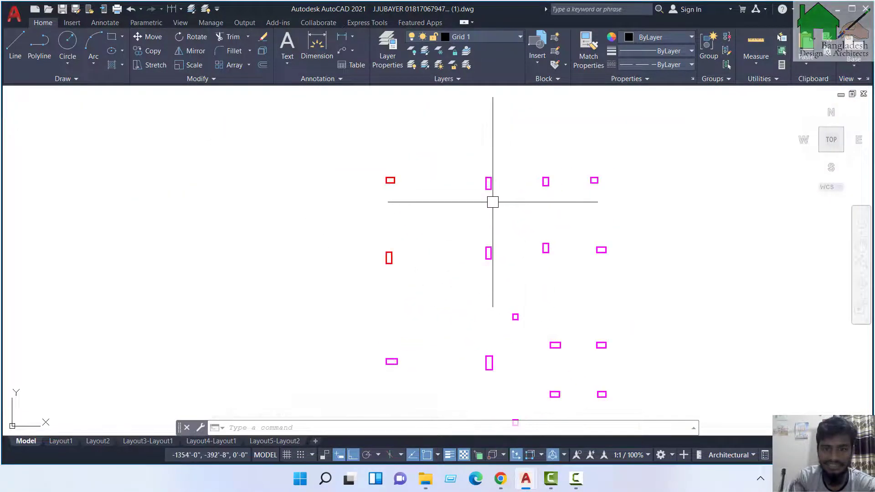
scroll(503, 218, "up", 2)
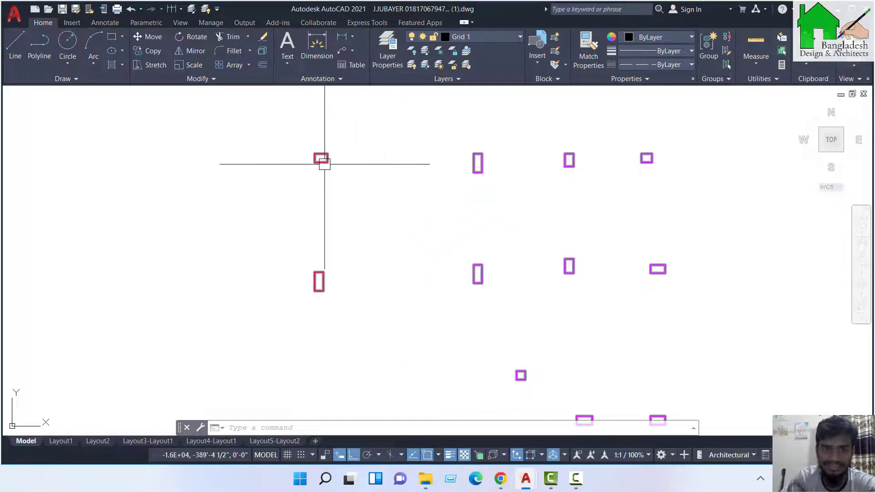
Open the JHFEUGHERO column block in the Block Editor
double_click(325, 167)
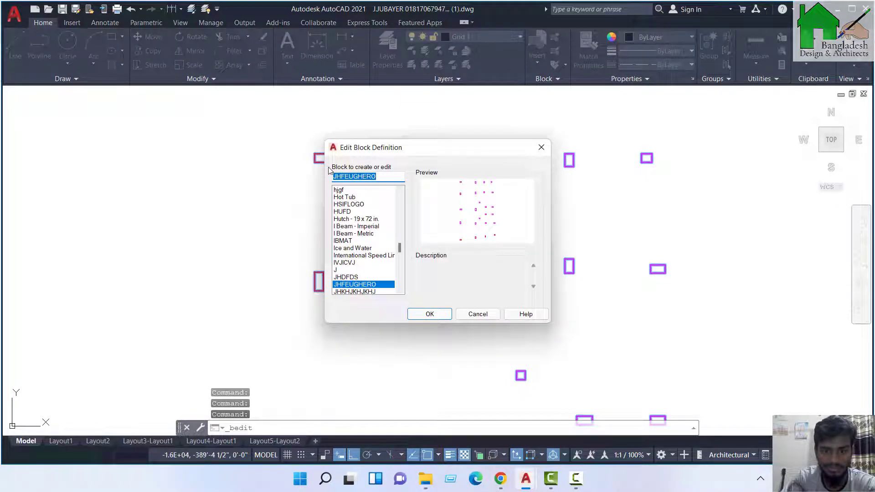
left_click(535, 153)
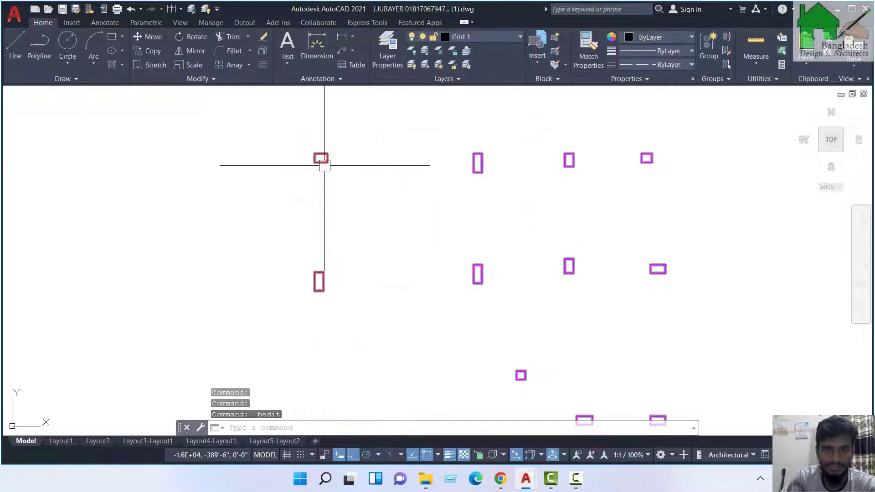
key("Return")
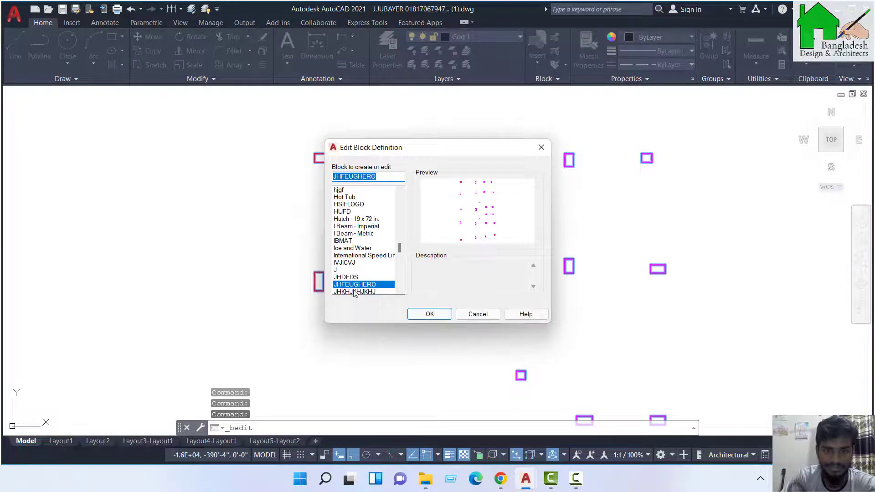
left_click(430, 315)
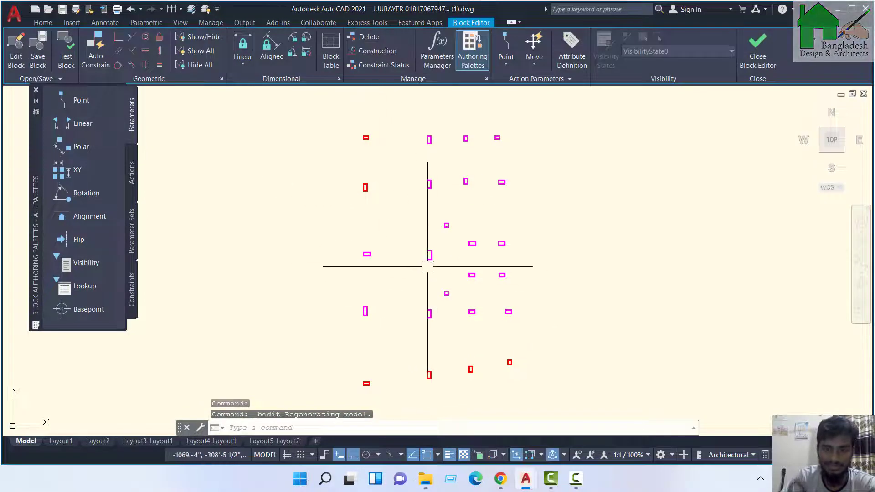
Match the red top-left and bottom columns to a magenta column's properties
left_click(385, 200)
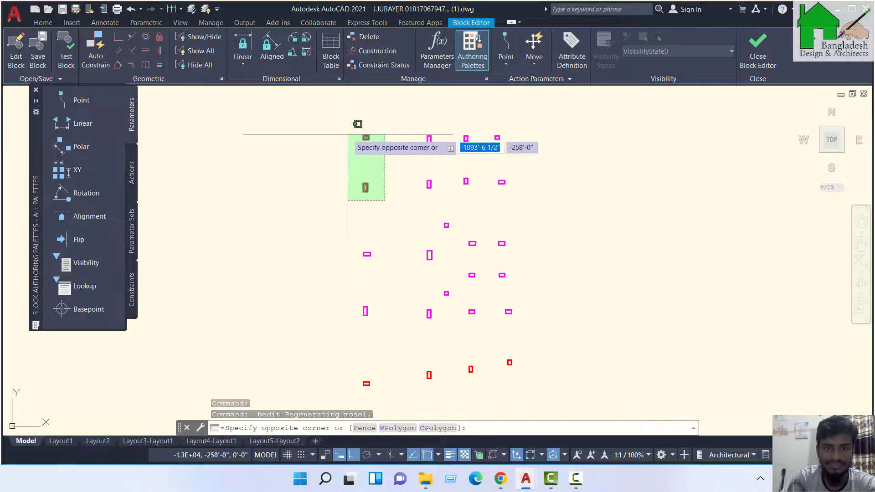
left_click(347, 134)
left_click(51, 26)
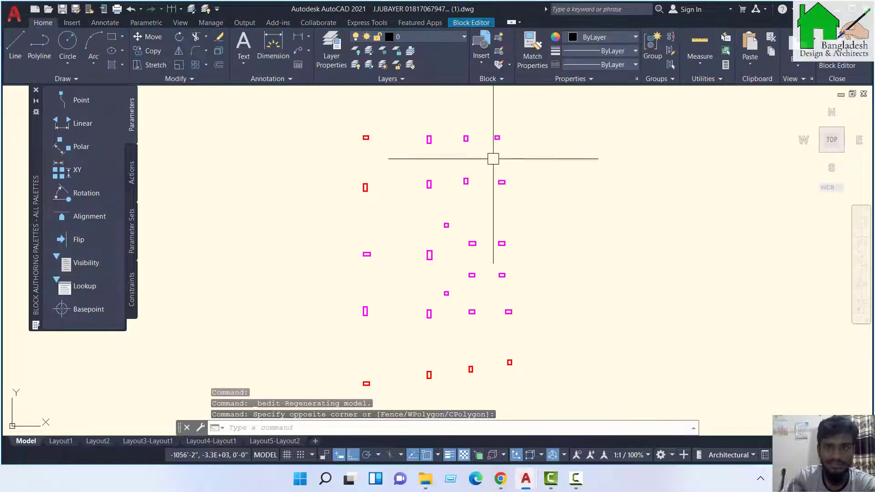
left_click(532, 50)
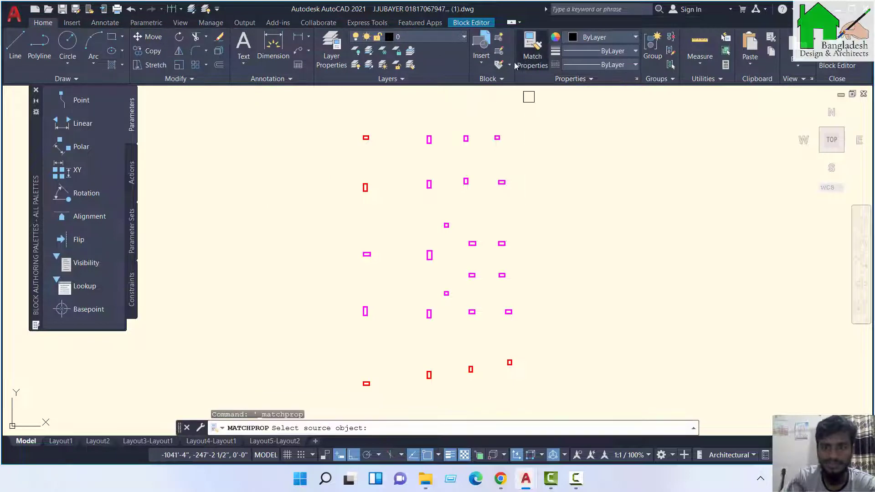
left_click(429, 142)
left_click(384, 212)
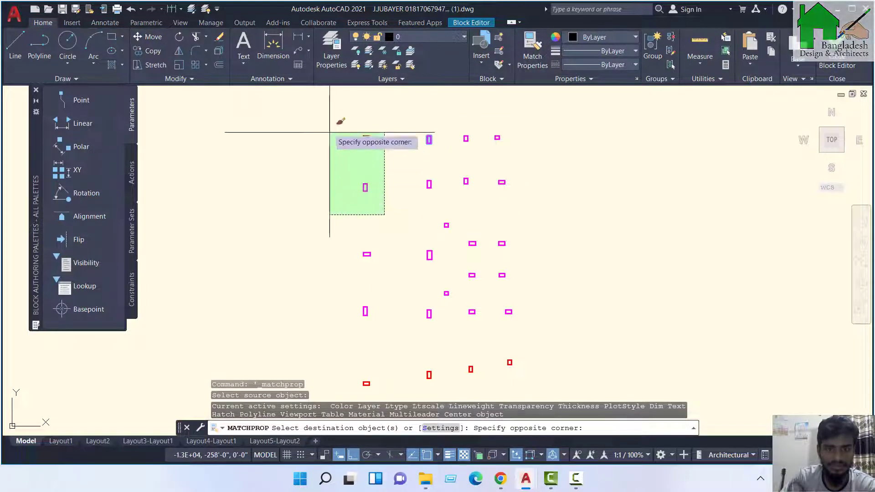
left_click(332, 133)
scroll(426, 193, "down", 2)
left_click(533, 329)
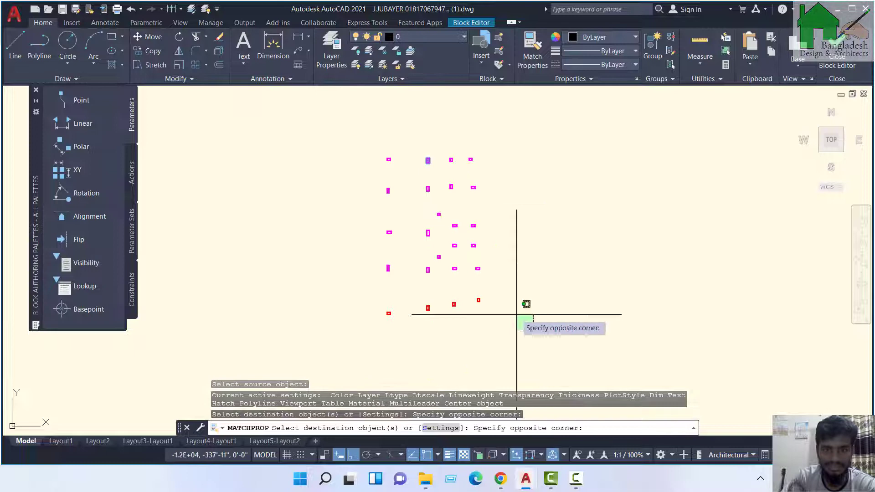
left_click(376, 286)
key("Escape")
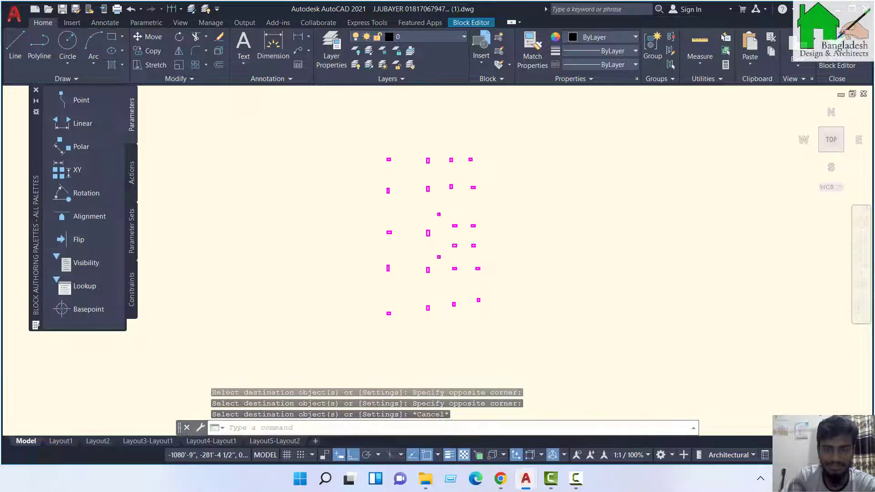
Close the Block Editor and save the changes to JHFEUGHERO
scroll(446, 279, "down", 3)
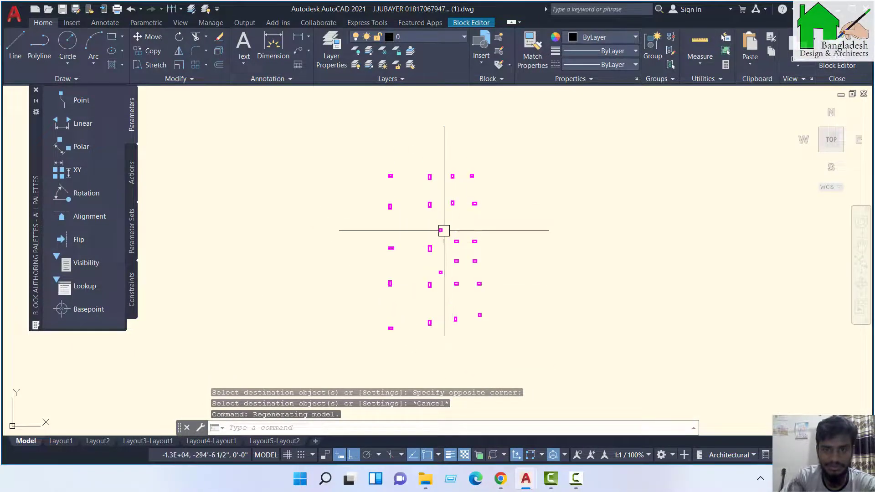
left_click(837, 71)
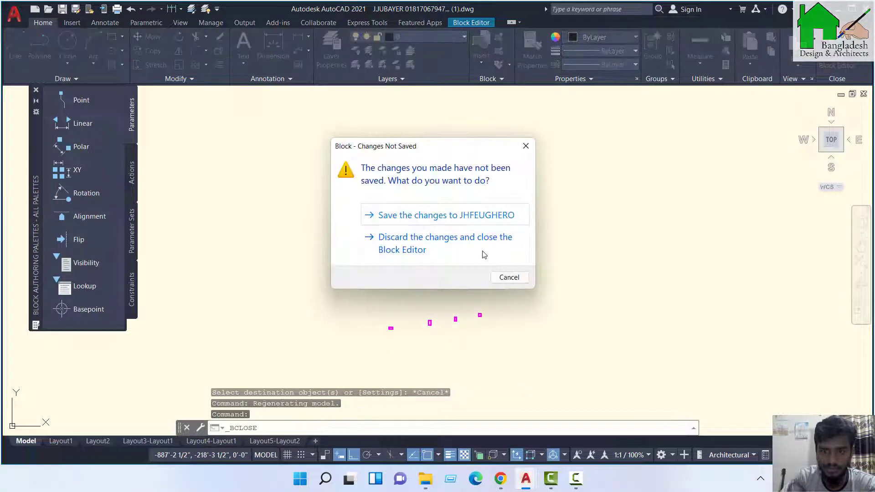
left_click(477, 216)
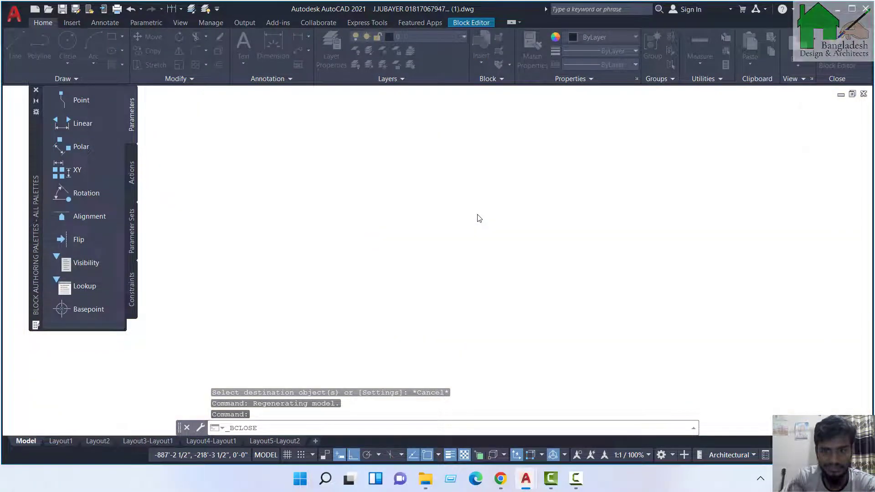
scroll(421, 218, "down", 3)
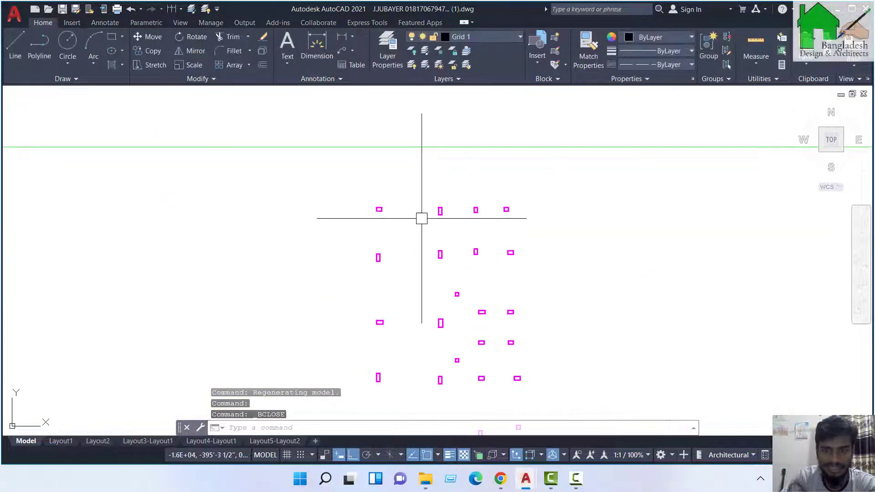
scroll(422, 218, "down", 2)
scroll(445, 224, "down", 2)
scroll(443, 318, "up", 4)
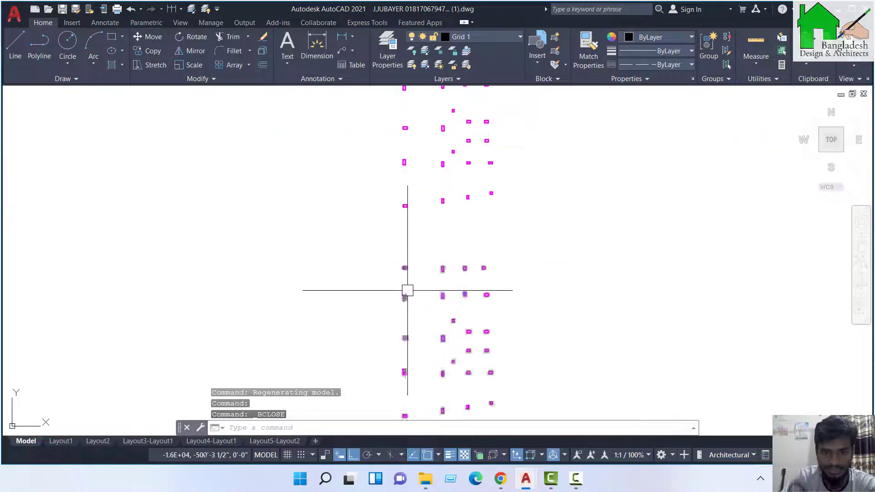
scroll(410, 294, "down", 4)
scroll(433, 237, "down", 2)
scroll(413, 186, "up", 3)
scroll(413, 185, "up", 4)
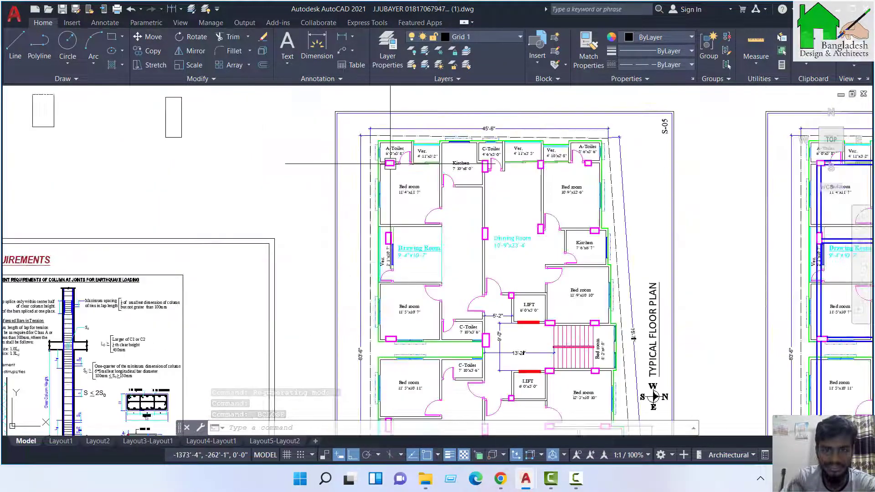
scroll(365, 196, "down", 3)
scroll(575, 175, "up", 3)
scroll(575, 175, "up", 4)
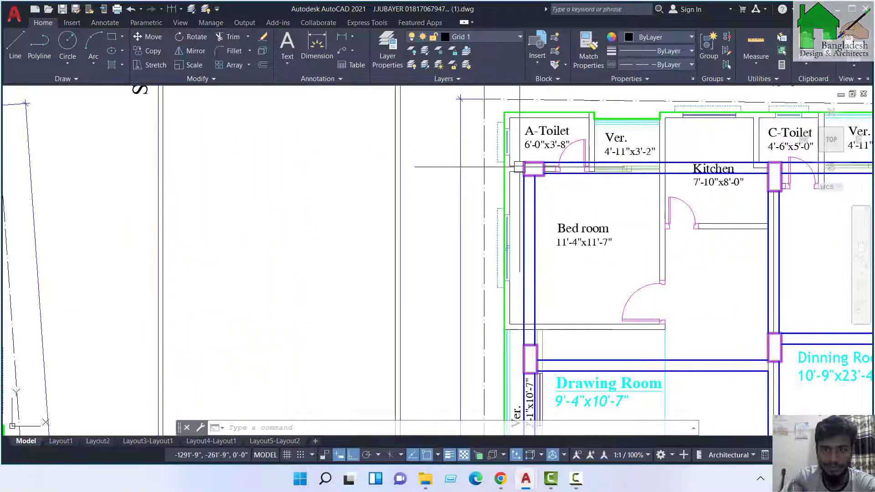
scroll(501, 137, "down", 6)
scroll(433, 182, "up", 2)
scroll(417, 189, "up", 4)
scroll(417, 189, "down", 5)
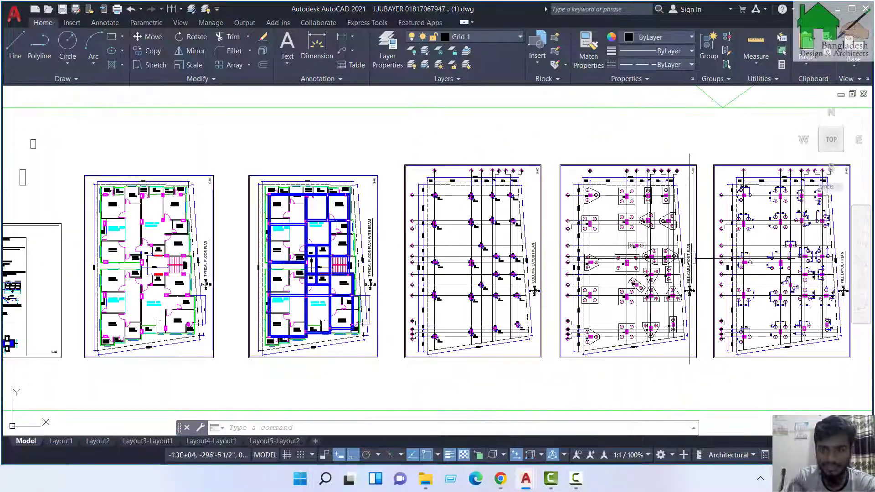
scroll(708, 210, "up", 2)
scroll(729, 205, "up", 2)
scroll(756, 199, "down", 3)
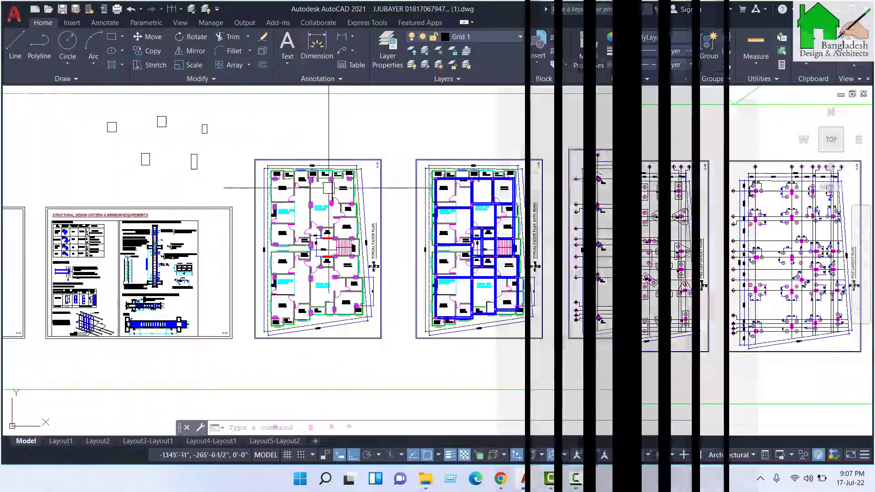
scroll(289, 357, "down", 3)
scroll(283, 369, "up", 6)
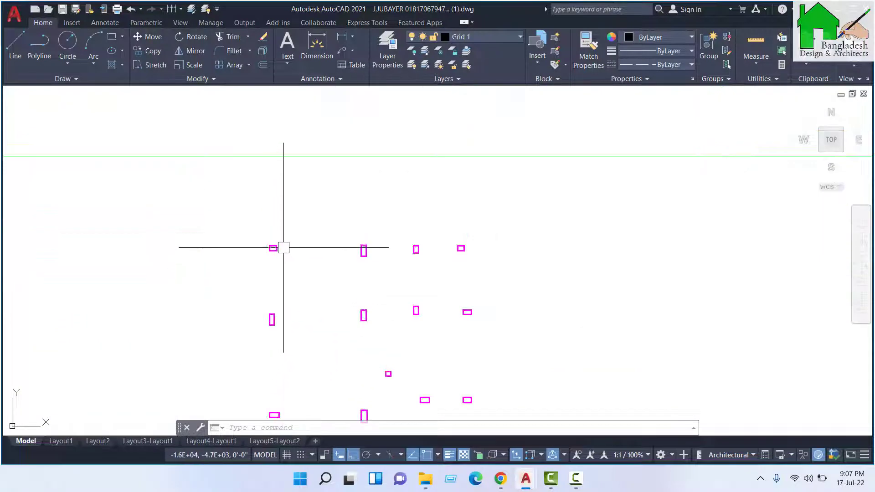
scroll(284, 248, "up", 5)
scroll(328, 273, "down", 4)
scroll(400, 276, "up", 3)
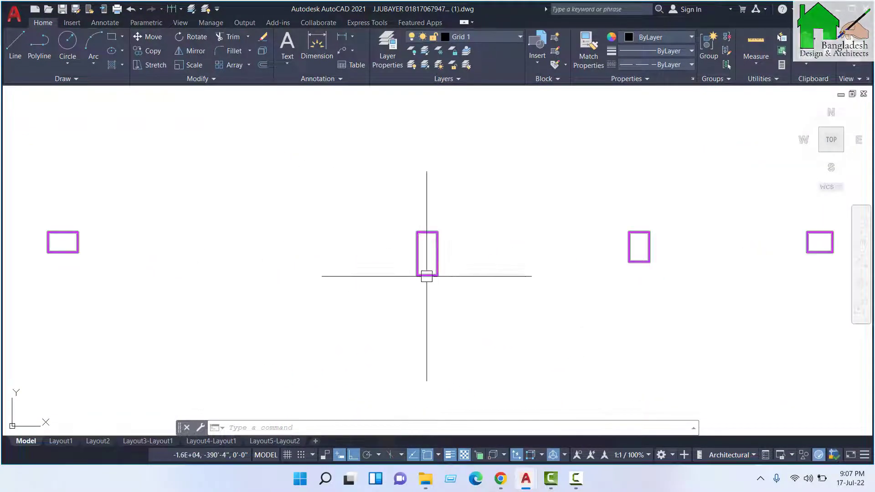
scroll(426, 273, "down", 4)
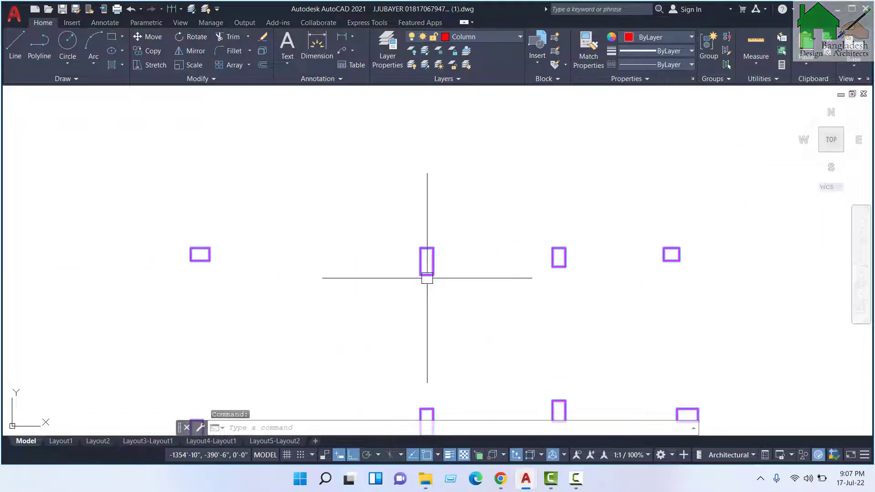
scroll(428, 279, "down", 2)
scroll(374, 290, "down", 3)
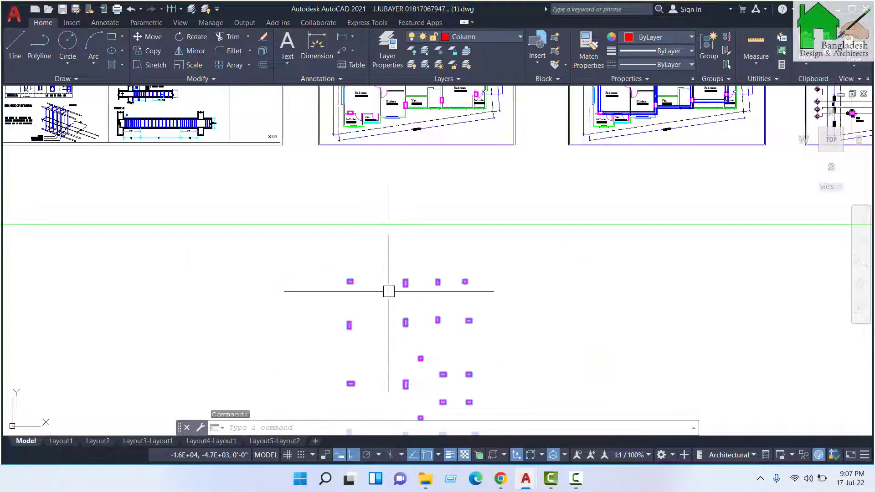
scroll(396, 289, "up", 2)
scroll(403, 286, "up", 4)
scroll(404, 283, "up", 2)
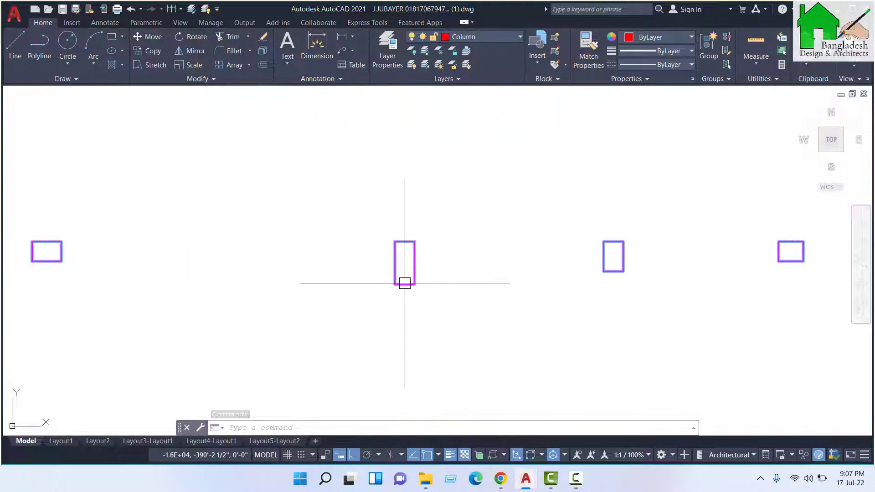
left_click(483, 344)
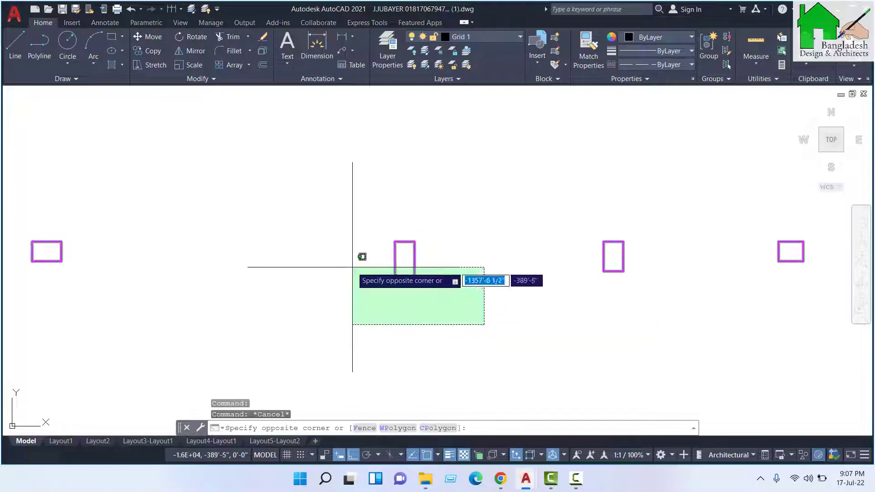
key("Escape")
scroll(419, 342, "down", 4)
scroll(439, 362, "down", 4)
key("Escape")
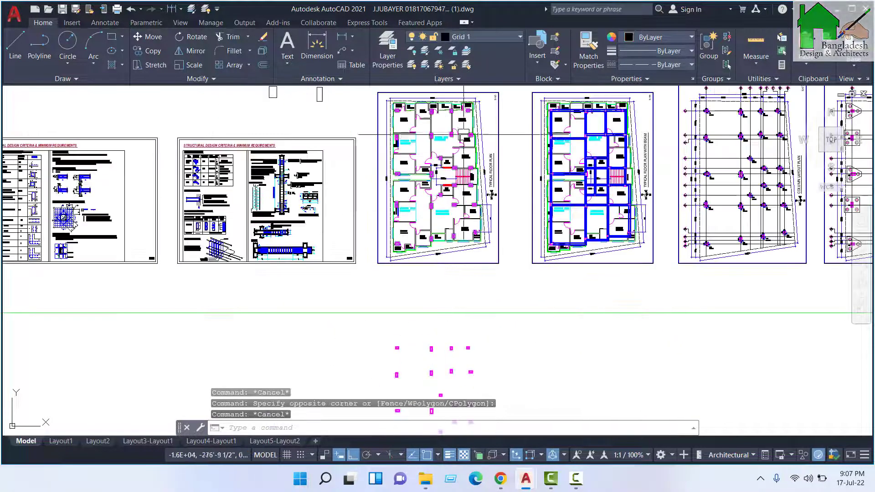
scroll(410, 182, "up", 3)
scroll(379, 166, "down", 2)
scroll(356, 165, "up", 5)
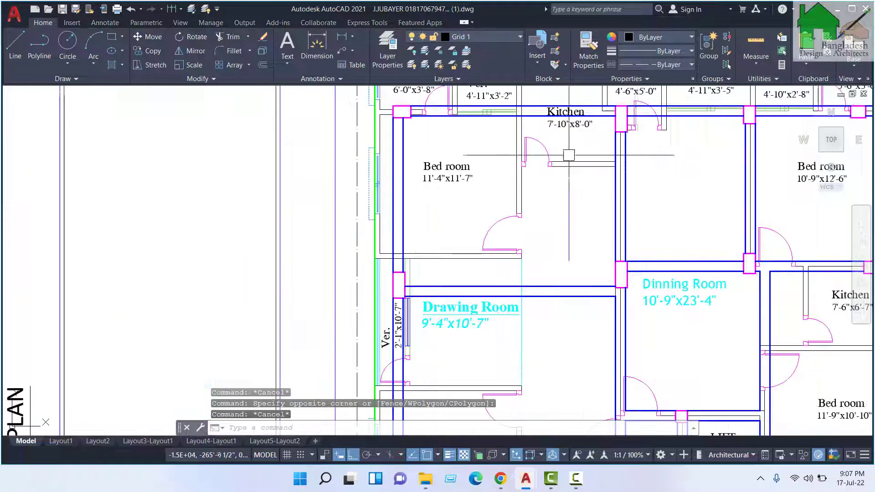
scroll(566, 215, "down", 5)
scroll(721, 196, "up", 4)
scroll(721, 197, "down", 4)
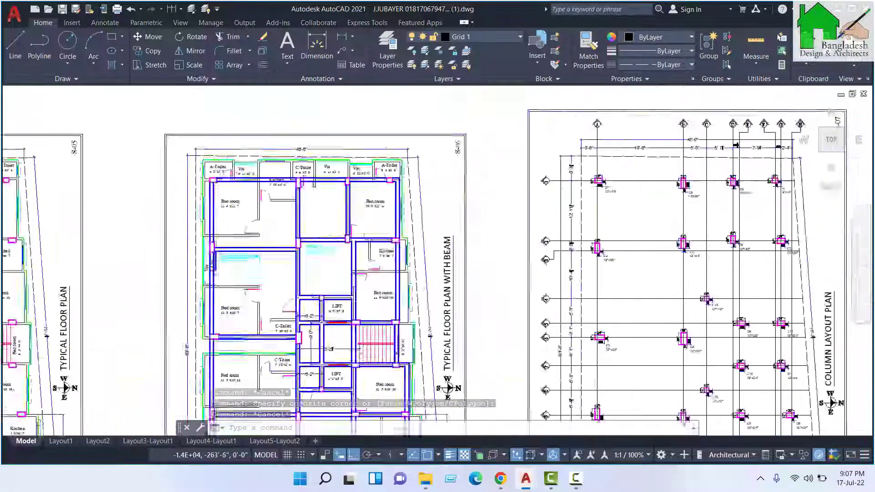
scroll(721, 196, "down", 3)
scroll(518, 323, "up", 5)
scroll(518, 322, "up", 4)
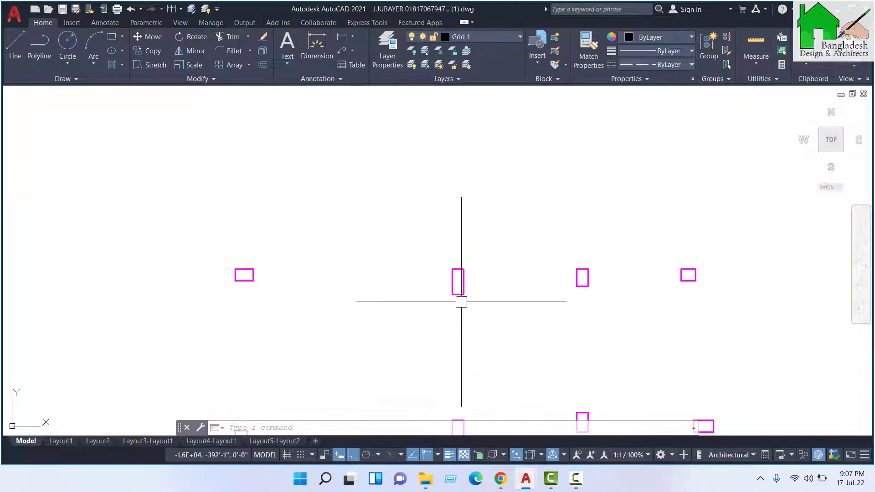
Open the JHFEUGHERO block for editing and select its middle tall column
double_click(460, 294)
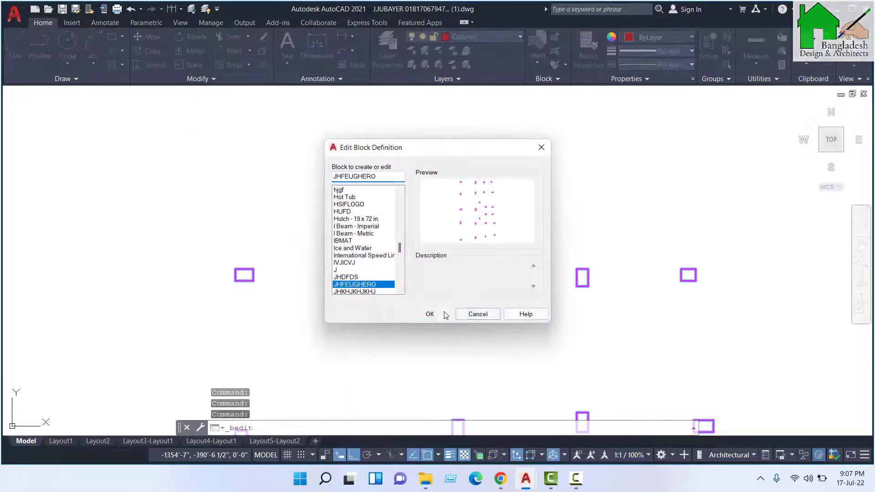
left_click(445, 315)
scroll(426, 133, "up", 2)
scroll(463, 230, "up", 3)
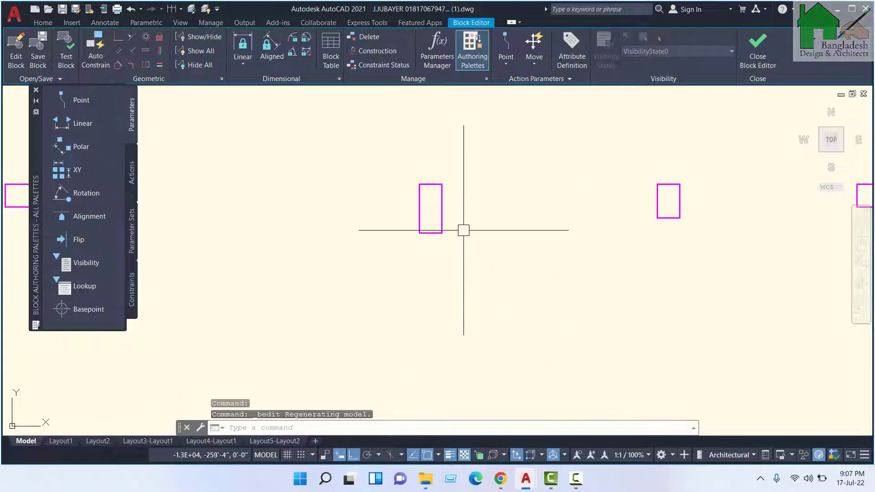
left_click(463, 230)
left_click(401, 221)
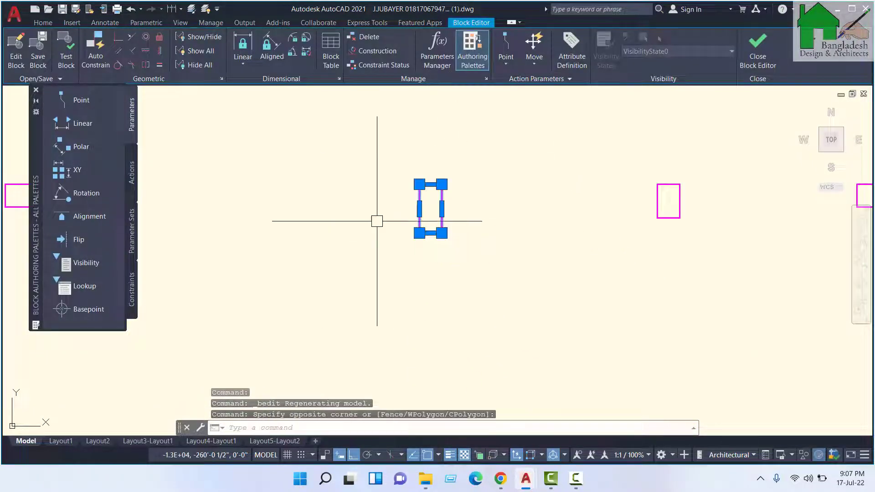
Stretch the middle column into a short square, then close and save the block
left_click(42, 24)
left_click(160, 66)
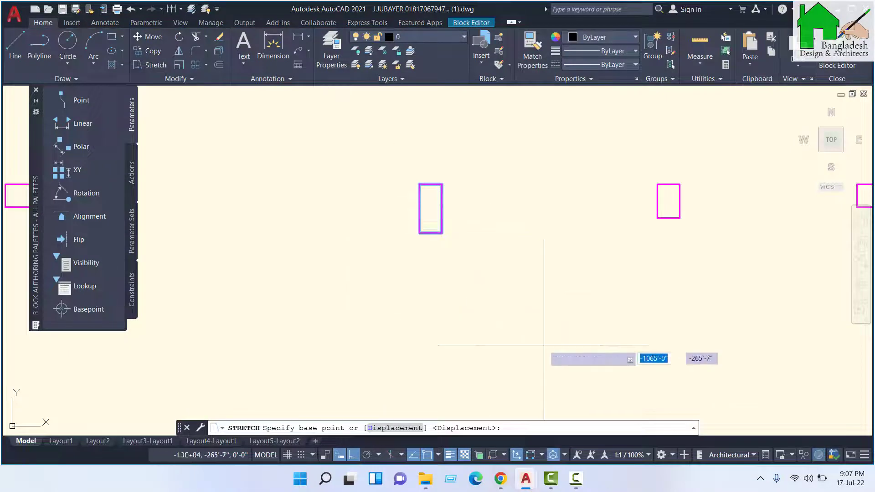
left_click(535, 347)
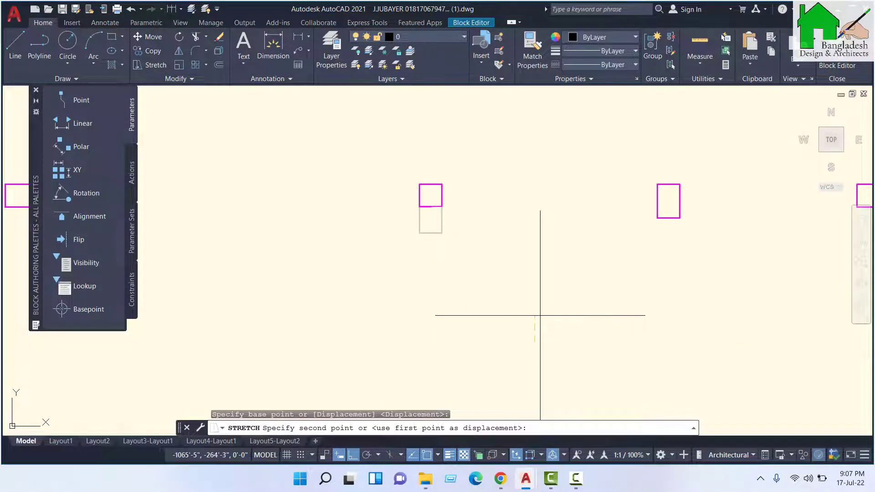
left_click(540, 315)
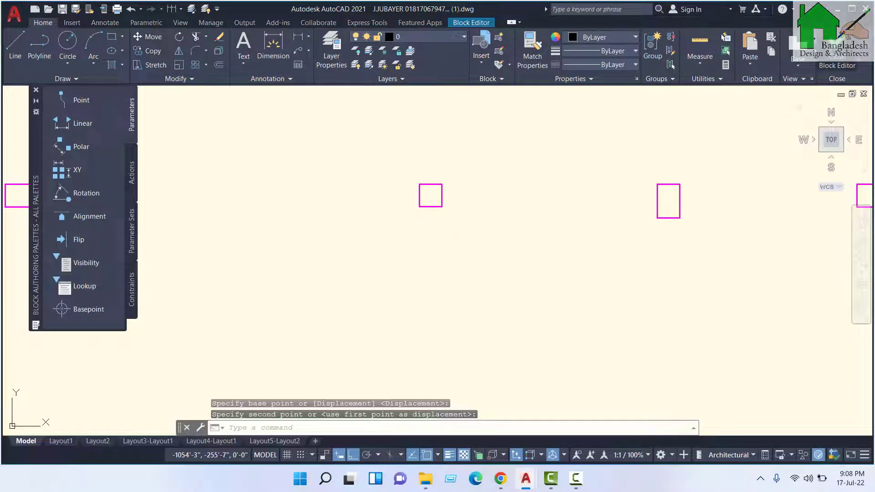
left_click(837, 55)
left_click(467, 210)
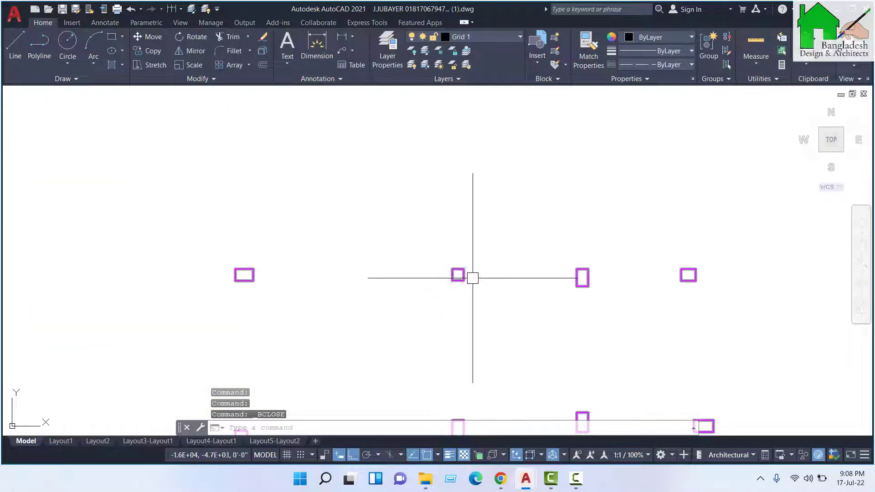
Zoom across the column block and column layout plan, ending on the Kitchen and Ver. area
scroll(473, 278, "down", 5)
scroll(452, 414, "up", 5)
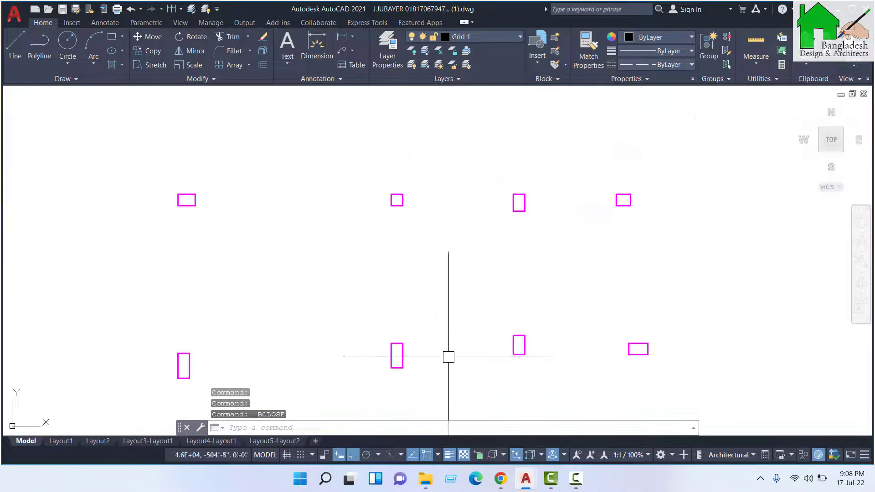
scroll(420, 317, "down", 5)
scroll(419, 317, "down", 2)
scroll(382, 186, "down", 2)
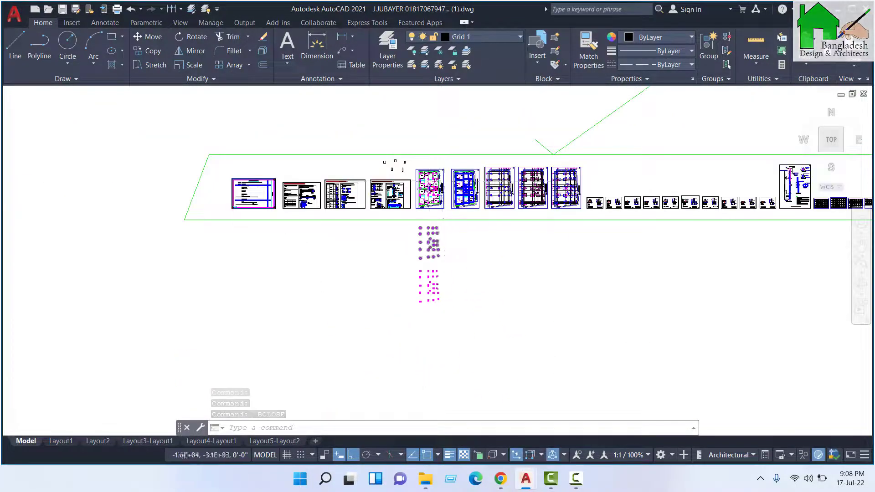
scroll(383, 186, "up", 3)
scroll(383, 185, "up", 3)
scroll(383, 185, "up", 3)
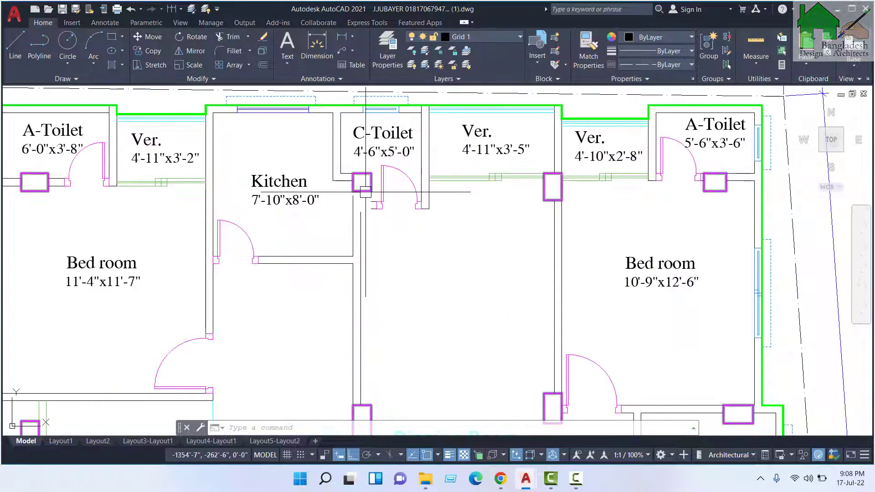
scroll(498, 225, "down", 5)
scroll(199, 100, "up", 4)
scroll(198, 100, "up", 2)
scroll(492, 209, "up", 2)
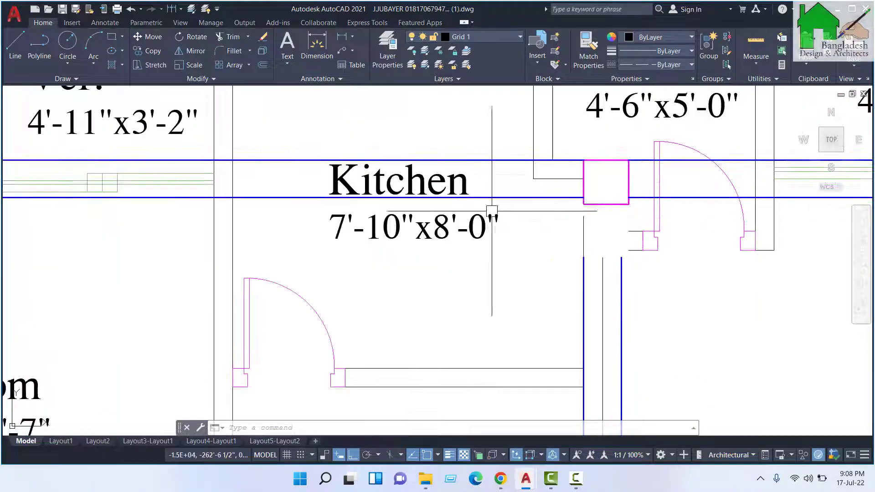
scroll(524, 215, "down", 5)
scroll(576, 250, "up", 2)
scroll(653, 223, "up", 3)
scroll(652, 224, "up", 3)
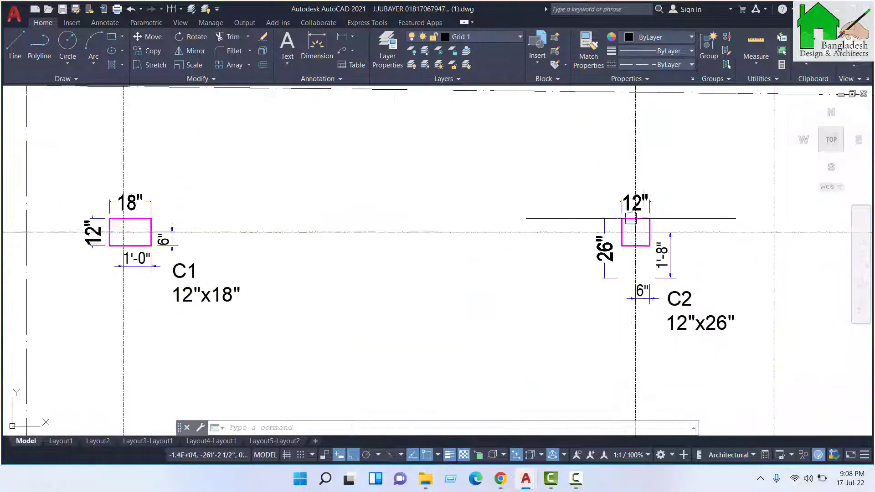
scroll(456, 279, "down", 5)
scroll(707, 283, "up", 8)
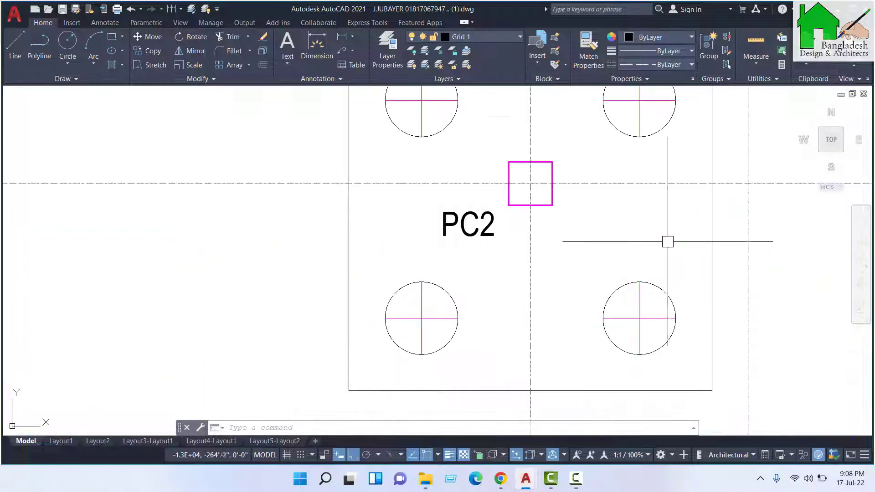
scroll(583, 219, "down", 5)
scroll(552, 196, "down", 3)
scroll(638, 221, "up", 3)
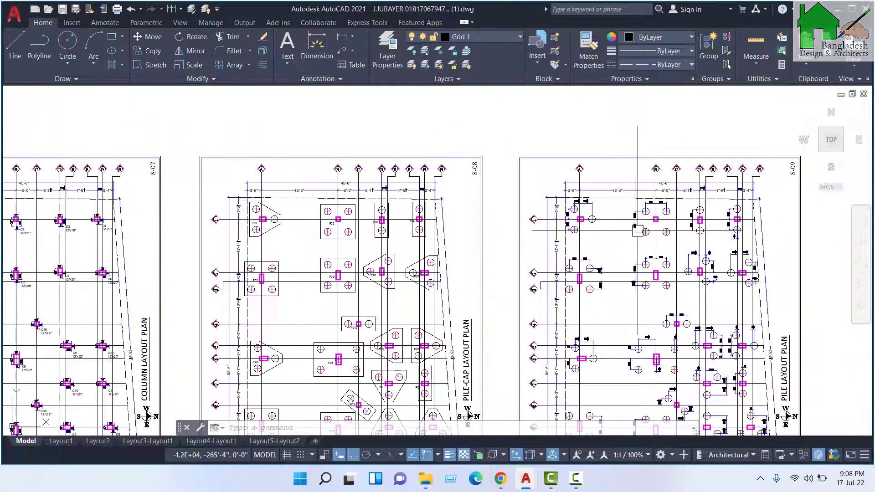
scroll(666, 222, "up", 3)
scroll(659, 221, "down", 5)
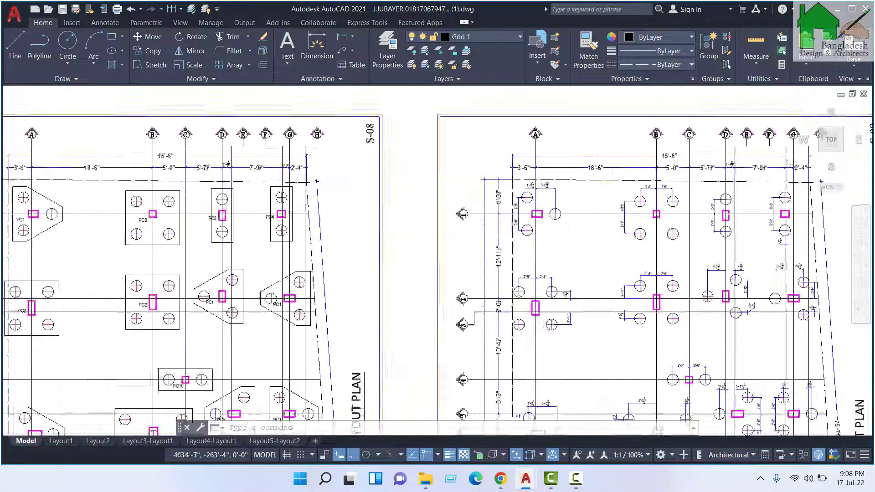
scroll(663, 185, "down", 10)
scroll(435, 287, "up", 2)
scroll(435, 287, "up", 3)
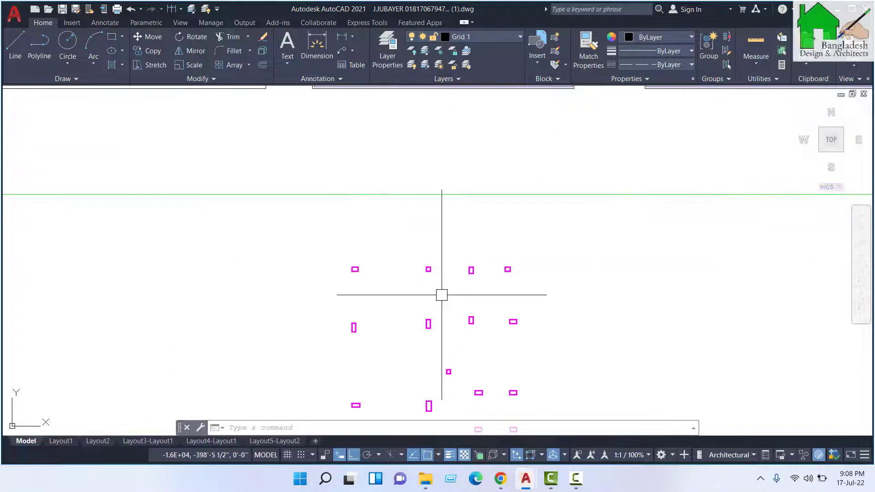
scroll(438, 291, "up", 2)
scroll(421, 264, "up", 3)
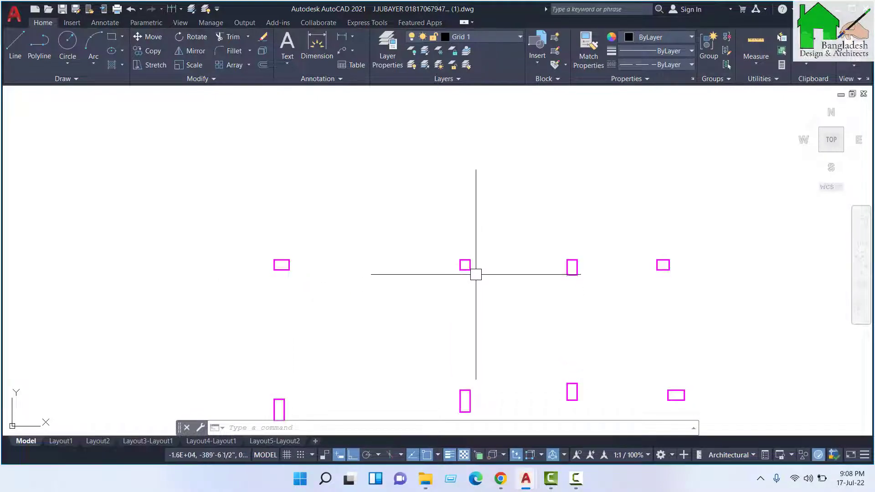
scroll(473, 314, "down", 5)
scroll(478, 153, "up", 5)
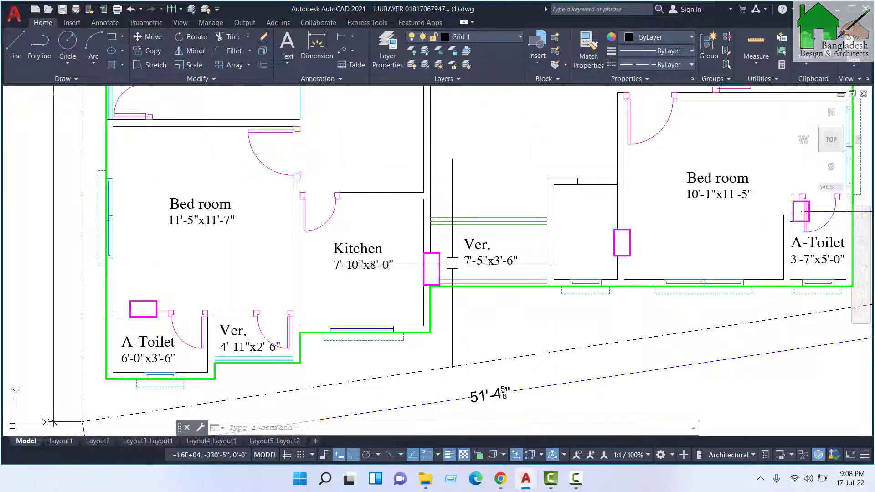
key("ctrl+z")
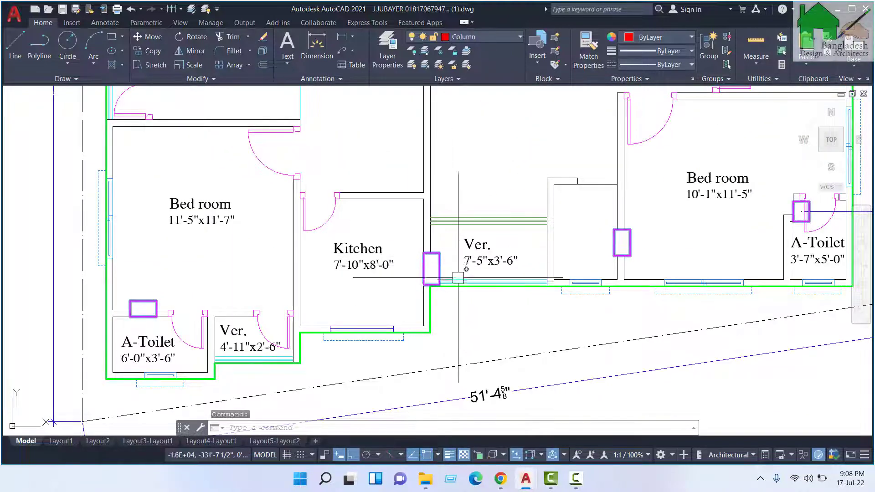
double_click(442, 266)
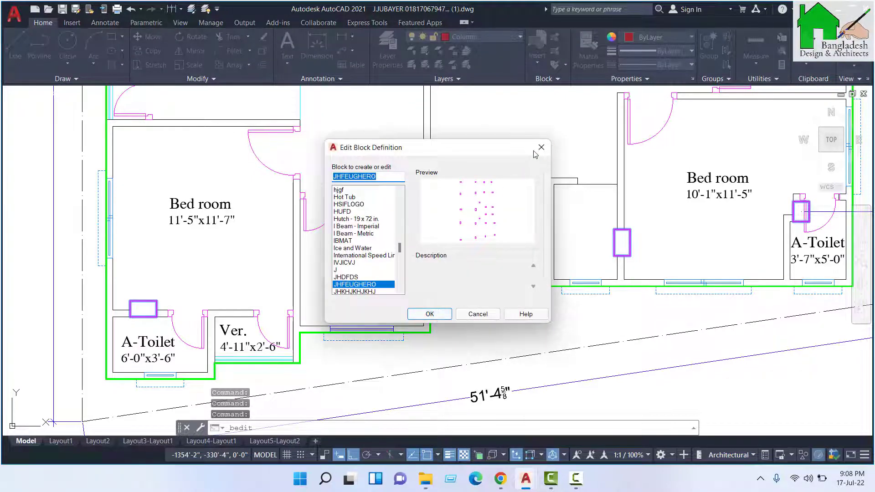
left_click(541, 148)
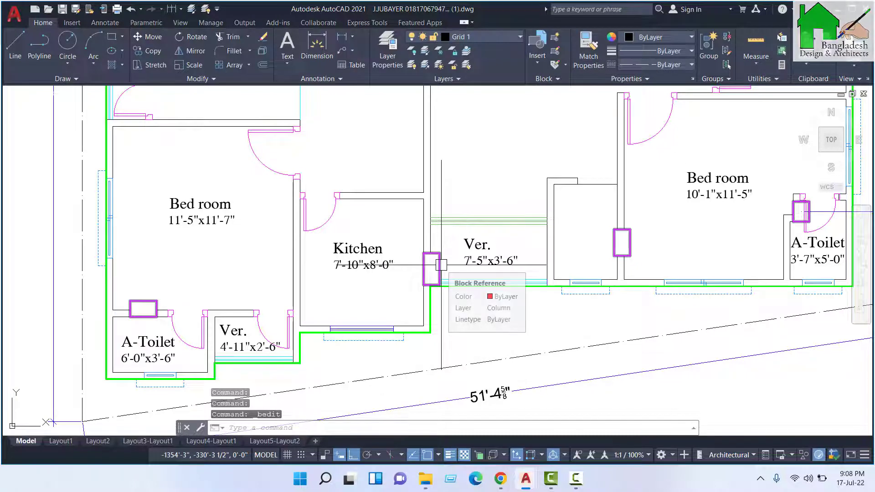
scroll(441, 264, "up", 2)
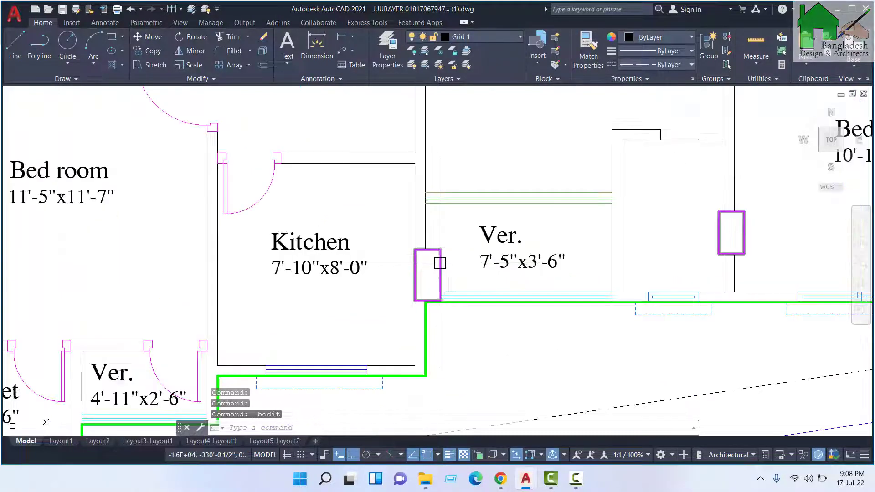
left_click(420, 231)
left_click(424, 248)
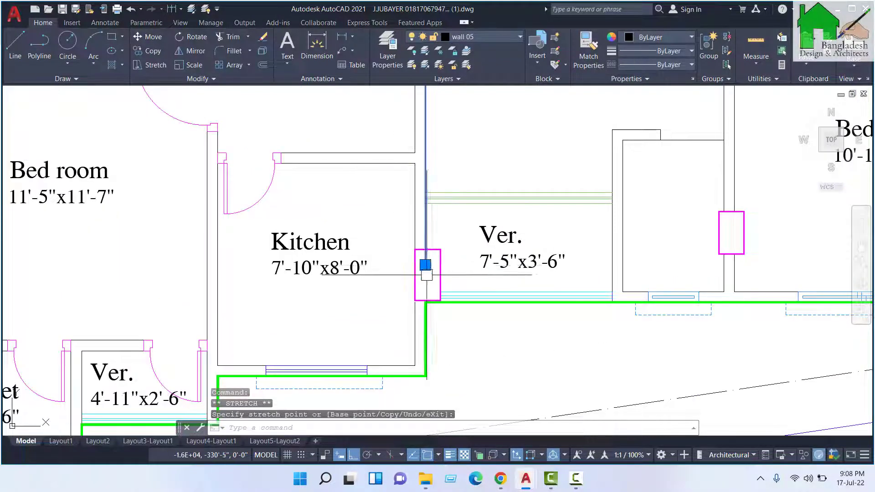
scroll(426, 275, "up", 5)
key("Escape")
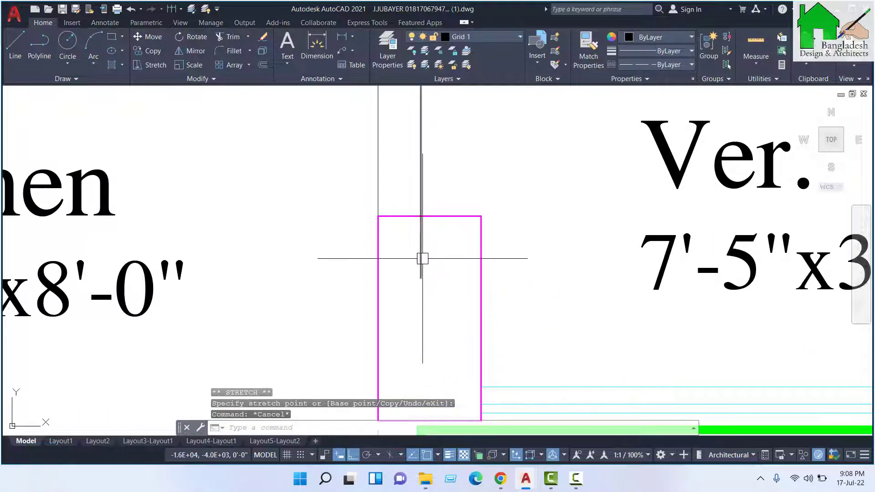
scroll(422, 259, "down", 2)
scroll(418, 253, "down", 3)
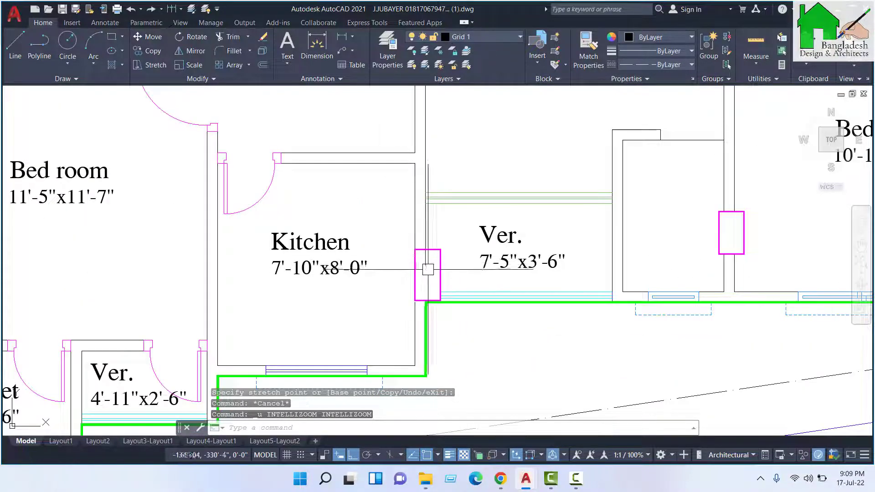
key("ctrl+z")
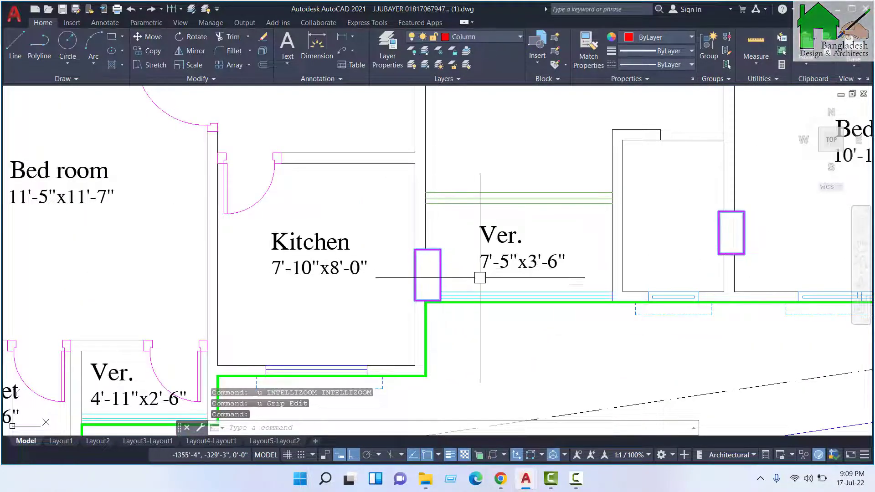
double_click(442, 275)
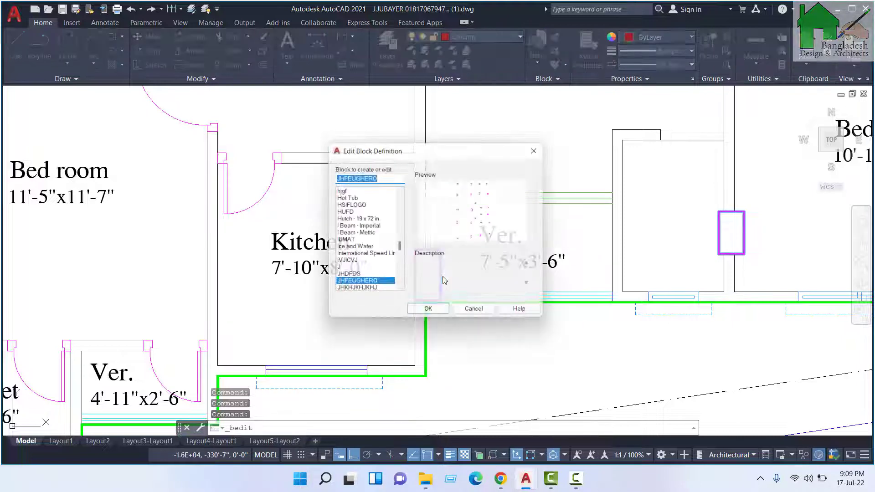
left_click(427, 314)
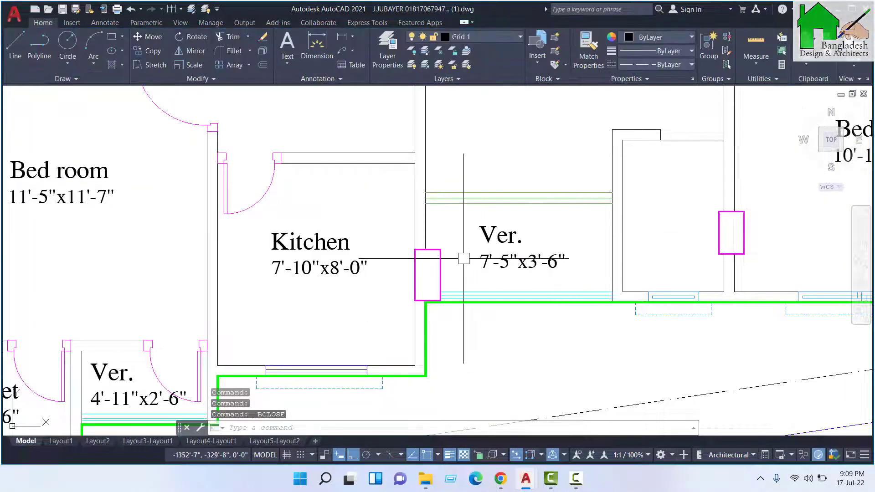
scroll(463, 258, "down", 1)
scroll(469, 332, "down", 6)
scroll(488, 352, "down", 2)
scroll(450, 376, "up", 4)
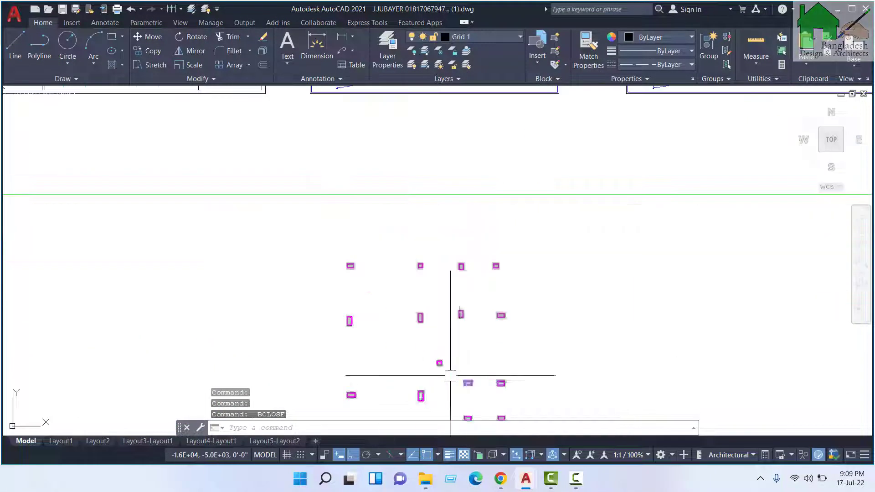
scroll(450, 376, "down", 5)
scroll(365, 245, "up", 4)
scroll(451, 263, "down", 3)
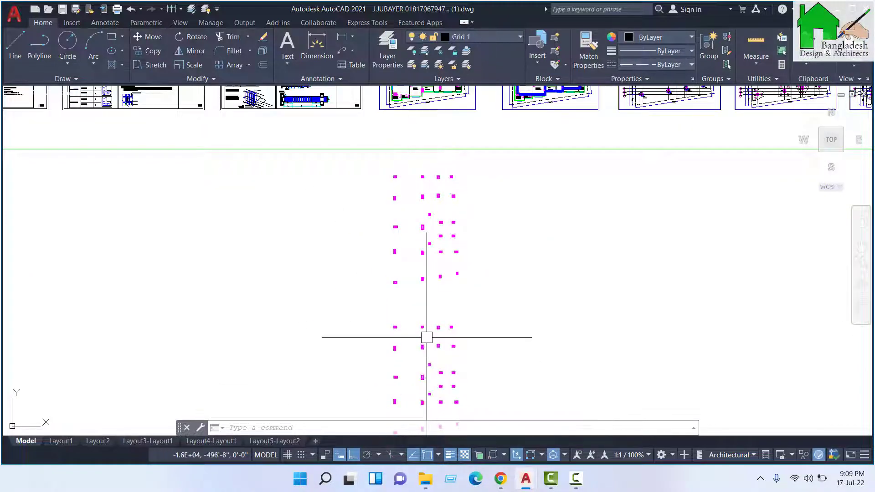
scroll(426, 335, "down", 4)
scroll(410, 264, "up", 3)
scroll(405, 225, "up", 3)
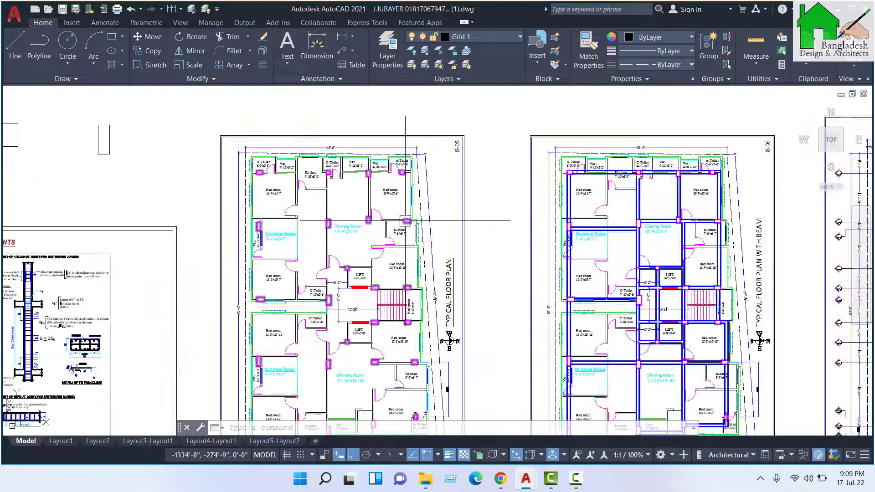
scroll(637, 228, "up", 2)
scroll(638, 228, "up", 2)
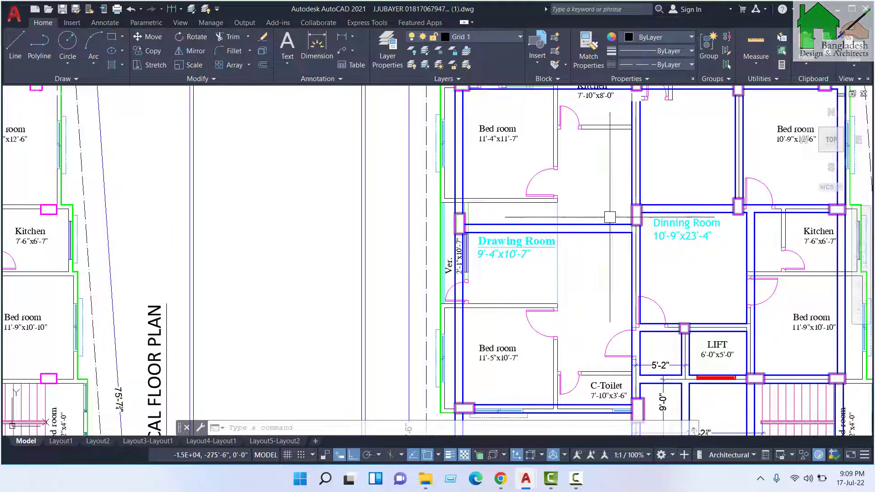
scroll(609, 217, "down", 5)
scroll(609, 213, "up", 5)
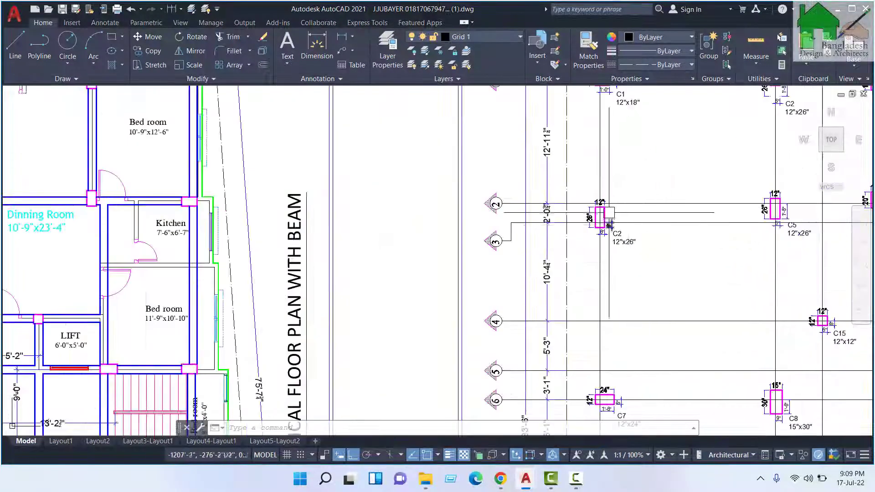
scroll(608, 212, "up", 3)
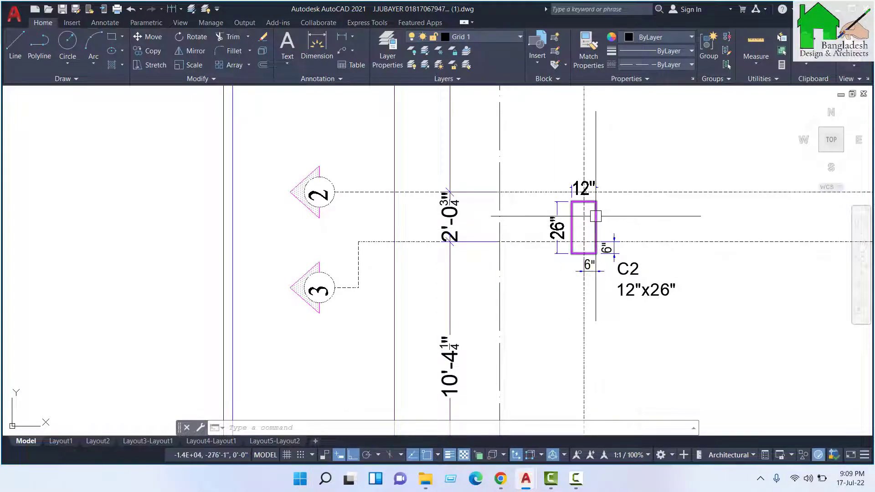
scroll(424, 227, "down", 2)
scroll(342, 241, "down", 5)
scroll(273, 253, "down", 1)
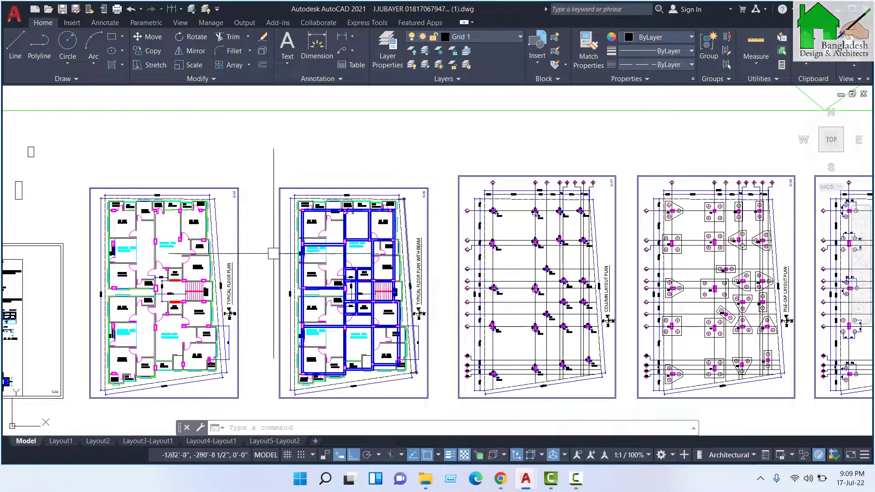
scroll(310, 239, "down", 4)
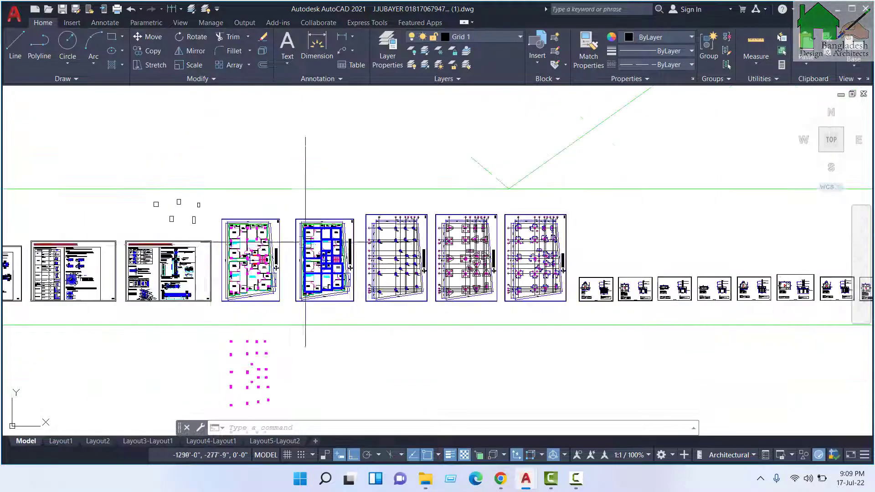
scroll(178, 228, "up", 4)
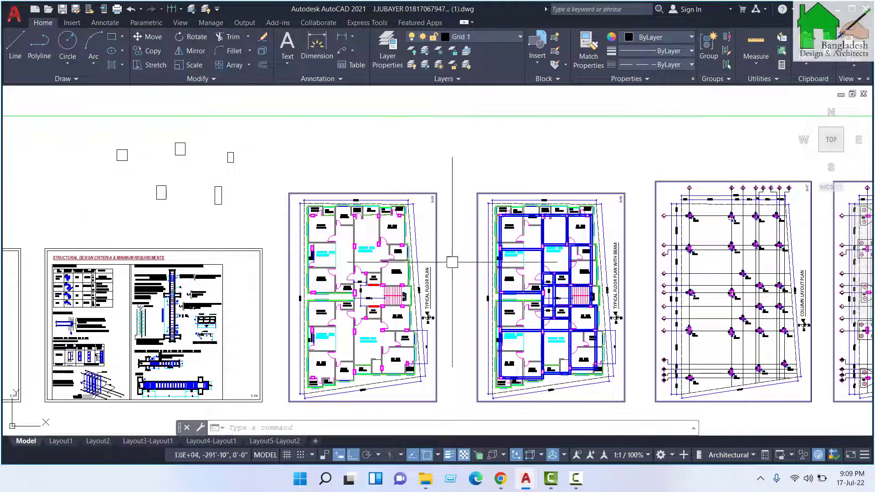